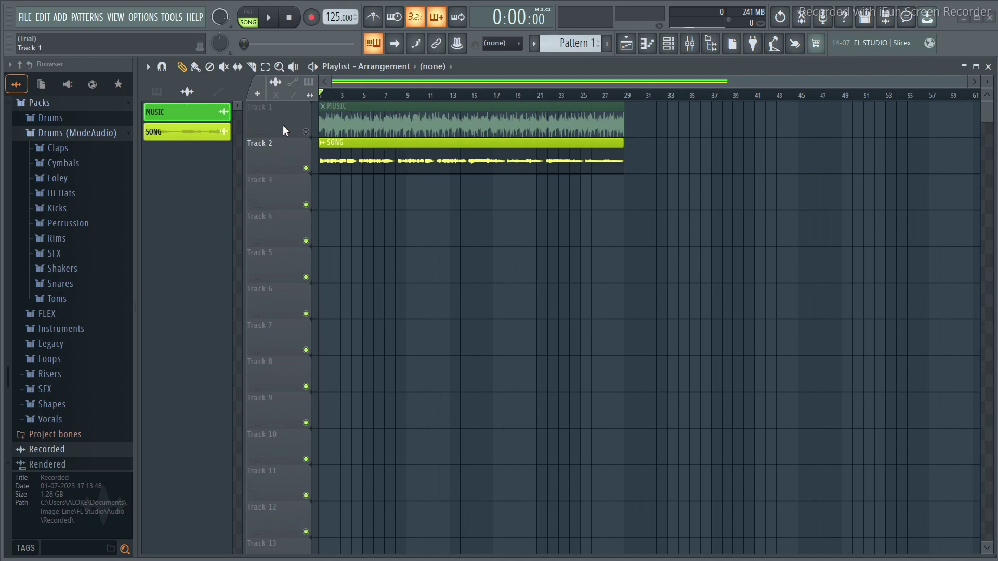
# - Unmute the MUSIC track and listen to the arrangement, muting and unmuting MUSIC to hear the vocal alone before stopping playback
pyautogui.click(306, 132)
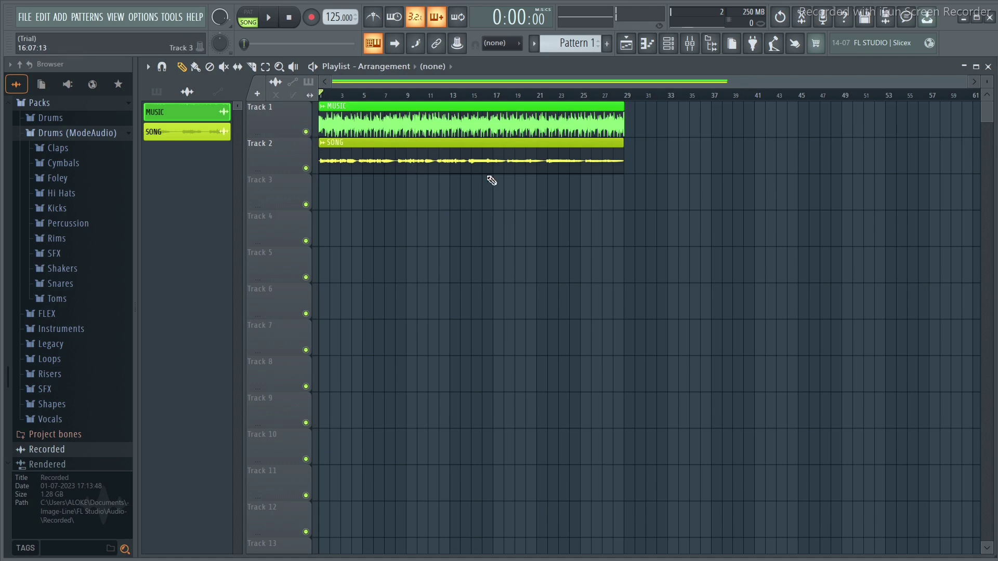
pyautogui.click(313, 67)
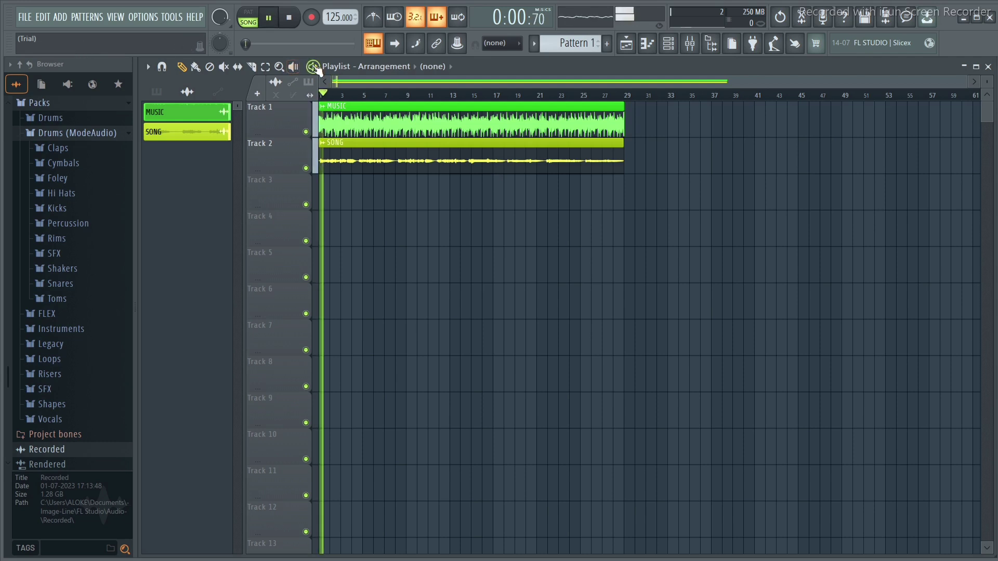
pyautogui.click(306, 132)
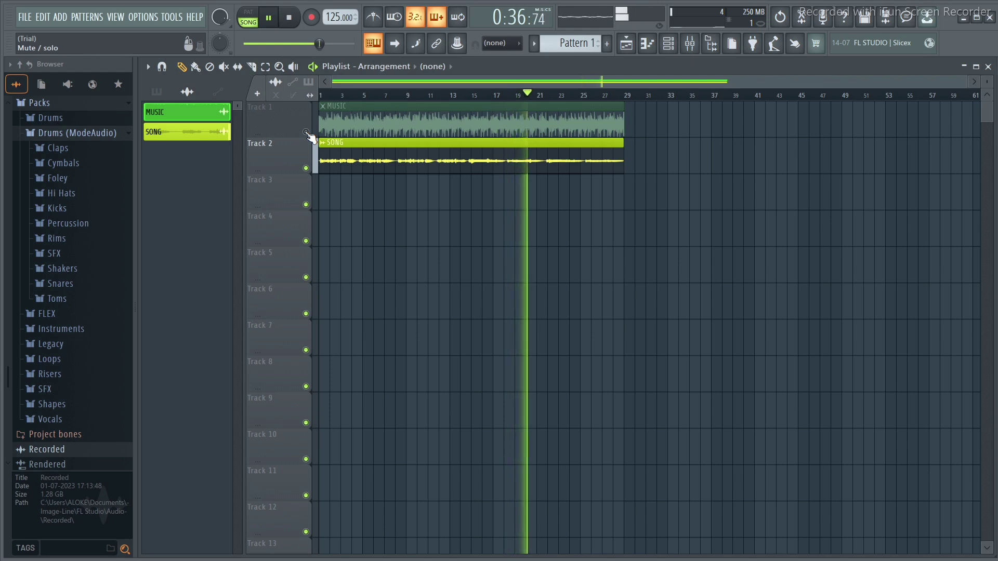
pyautogui.click(306, 132)
pyautogui.click(313, 66)
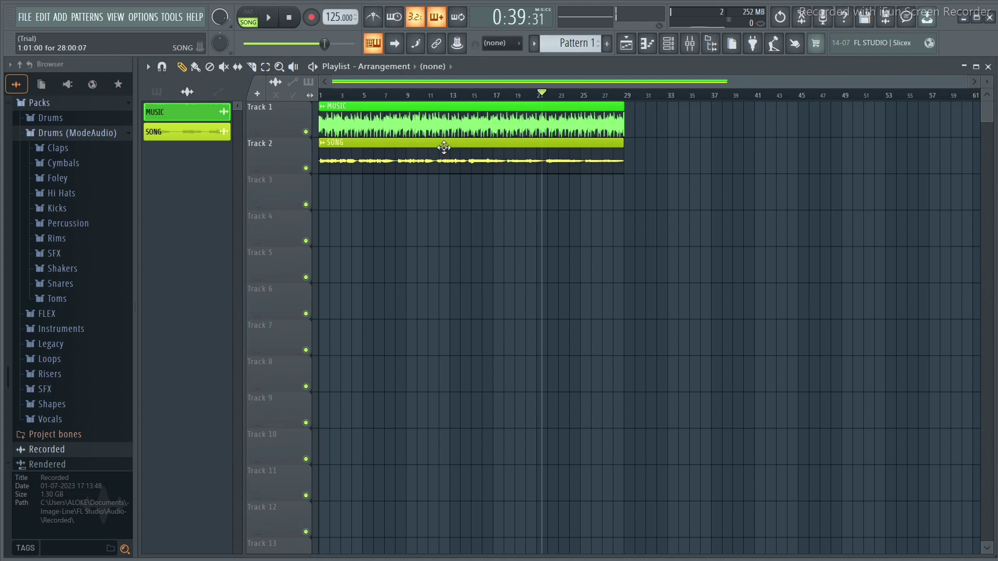
# - Place a copy of the SONG clip at the start of Track 3, directly below the original
pyautogui.click(320, 194)
pyautogui.rightClick(326, 194)
pyautogui.click(405, 150)
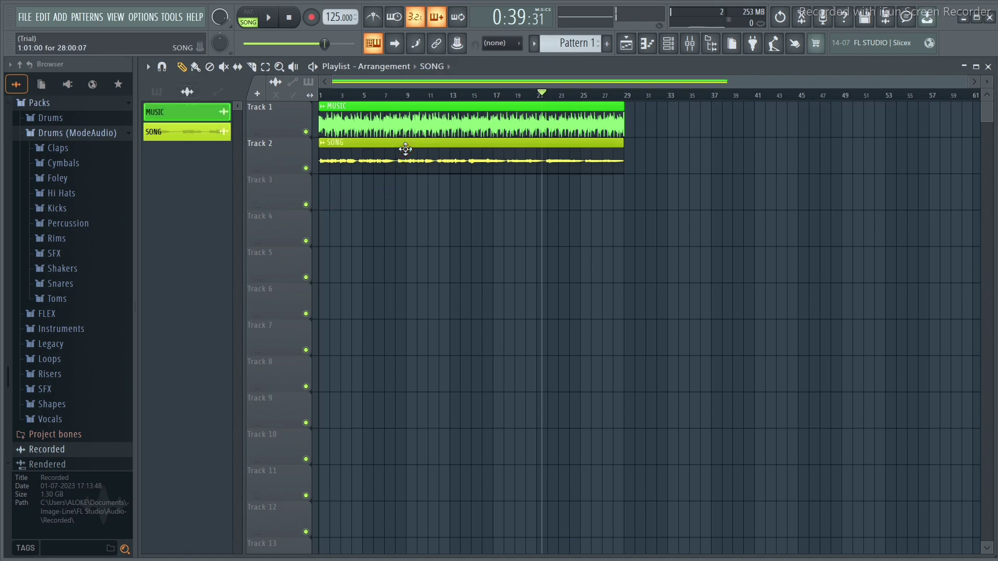
pyautogui.click(320, 193)
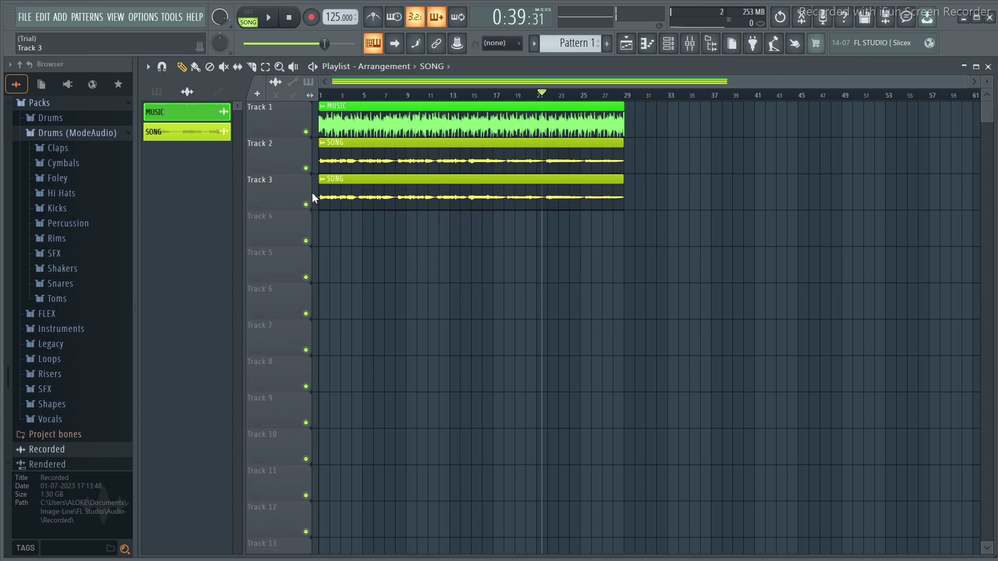
pyautogui.click(321, 179)
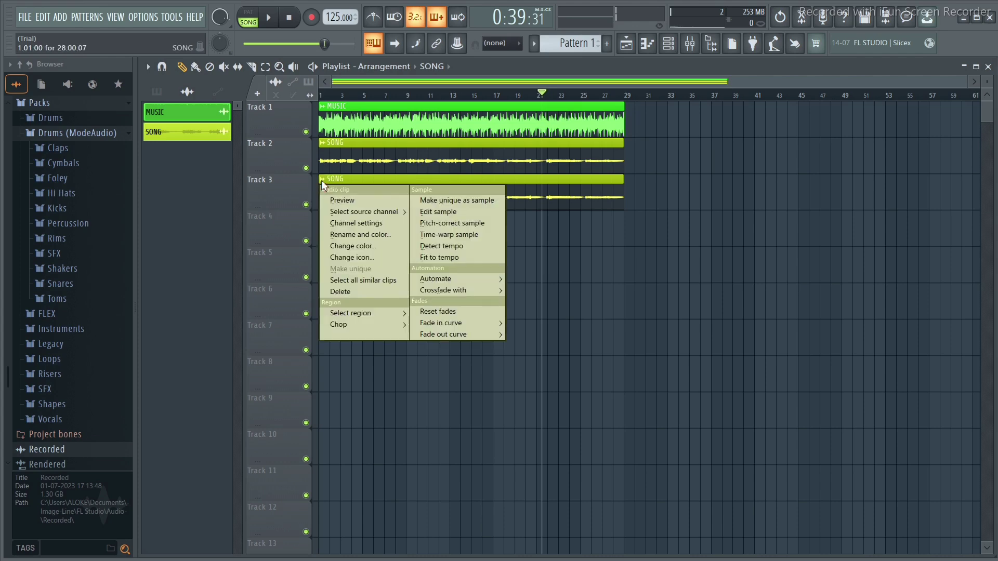
pyautogui.click(478, 200)
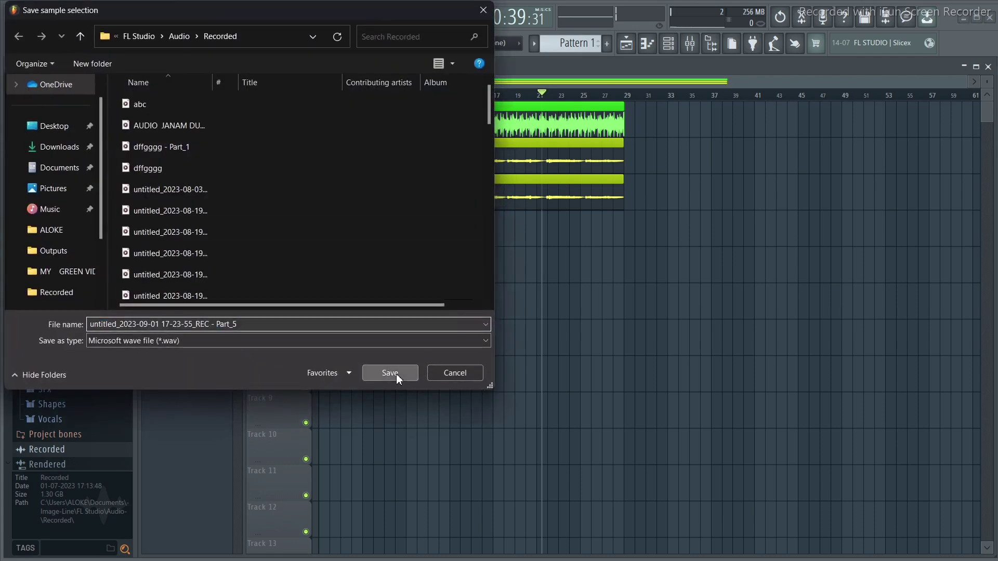
pyautogui.click(396, 373)
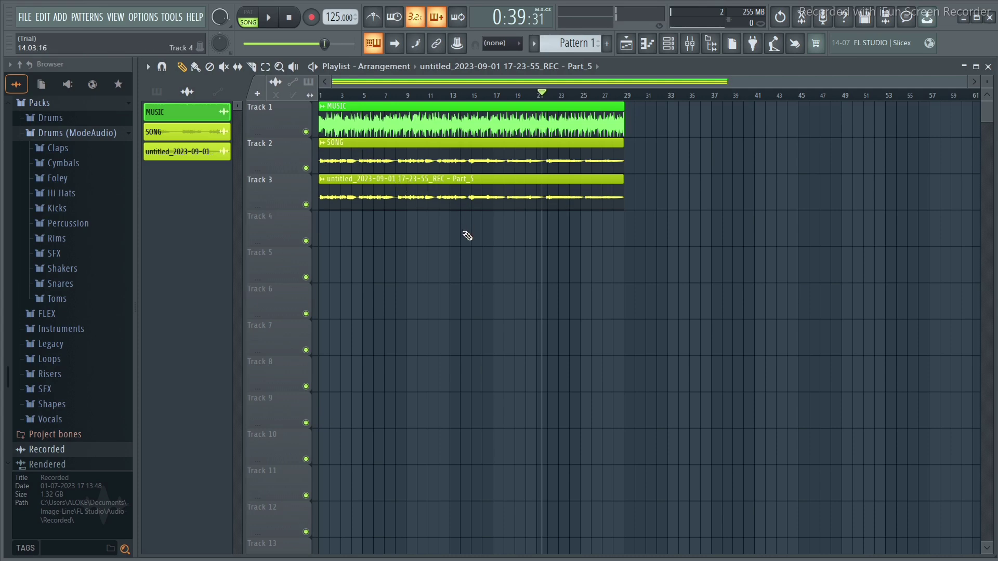
# - Play from about bar 13 to find the split point, and slice the Track 2 and Track 3 clips between bars 14 and 15
pyautogui.click(453, 101)
pyautogui.press('space')
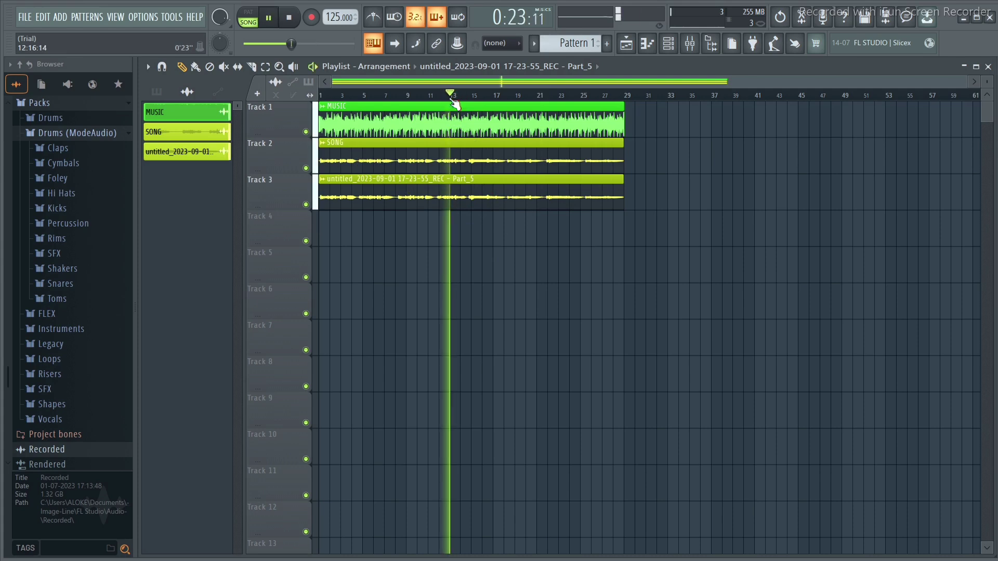
pyautogui.click(270, 21)
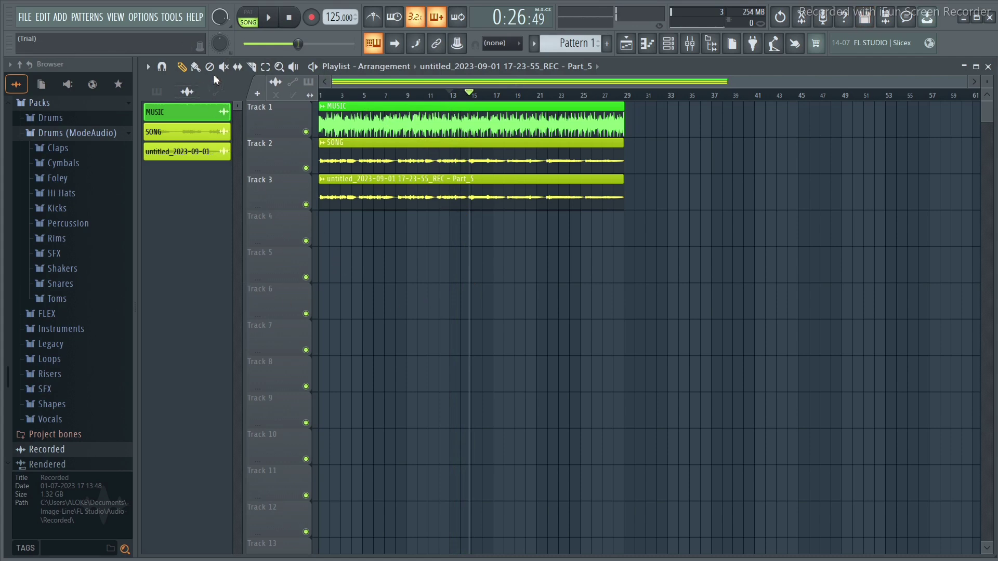
pyautogui.click(252, 66)
pyautogui.moveTo(471, 218); pyautogui.dragTo(471, 136)
pyautogui.moveTo(473, 142); pyautogui.dragTo(473, 138)
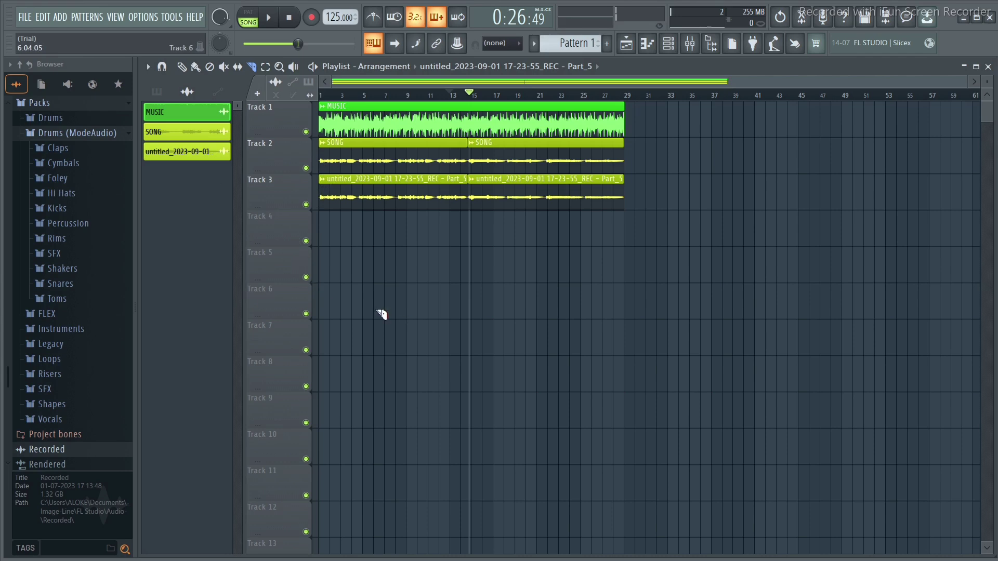
# - Delete the second part of the SONG clip on Track 2 and the first part of the copied clip on Track 3
pyautogui.click(181, 67)
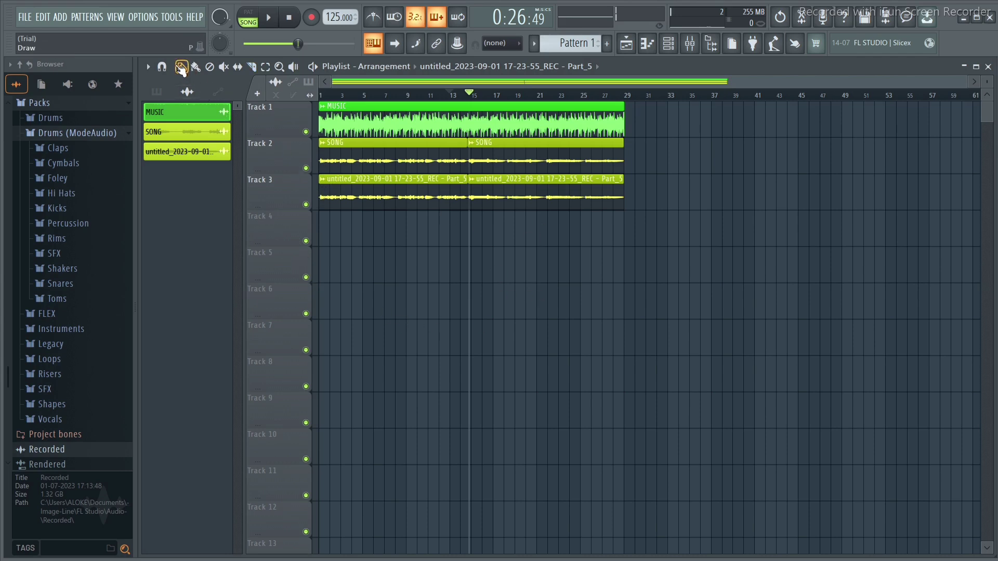
pyautogui.rightClick(524, 155)
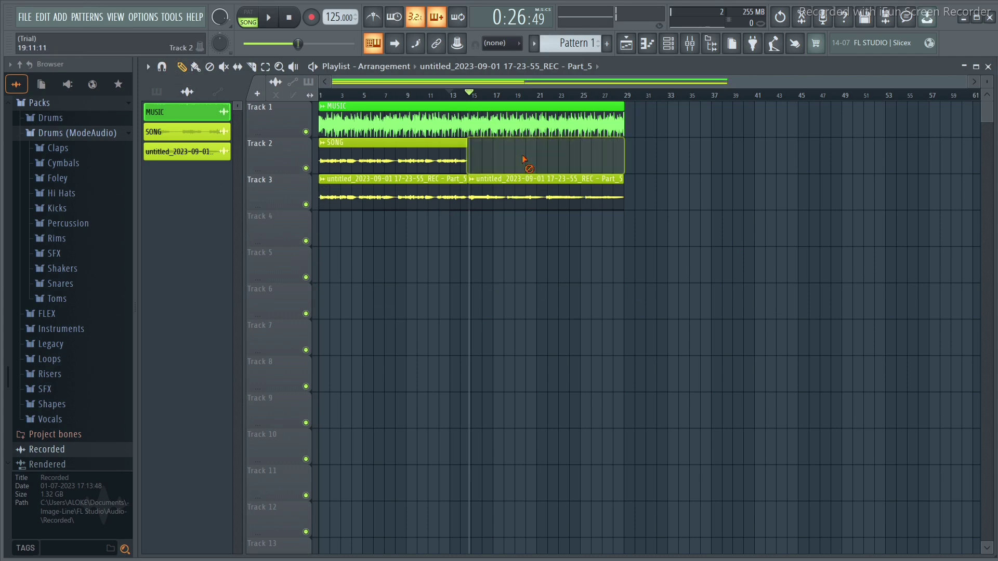
pyautogui.rightClick(370, 195)
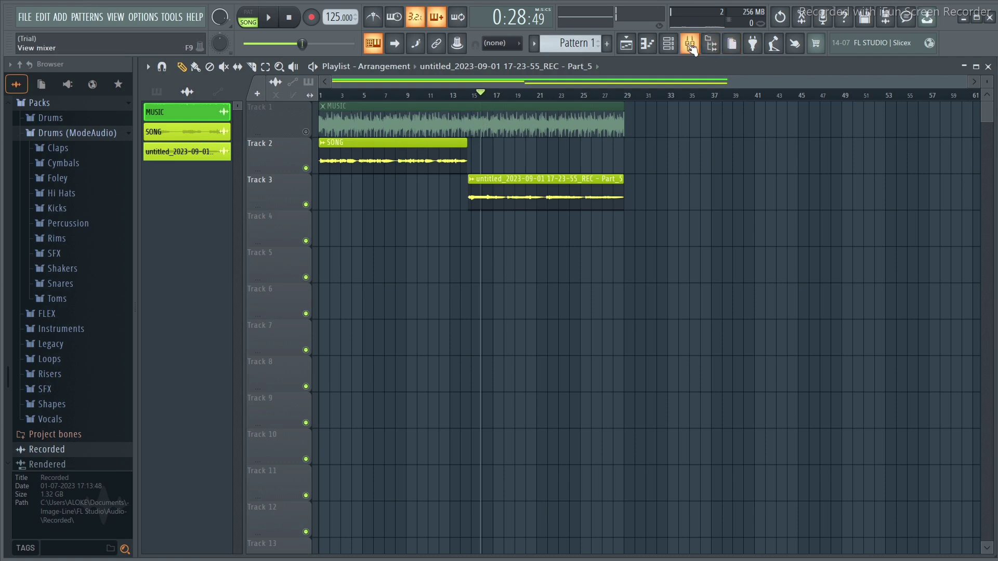
# - Route the Part_5 channel to mixer track 10, link the channel to that track, and close the Channel rack
pyautogui.click(669, 44)
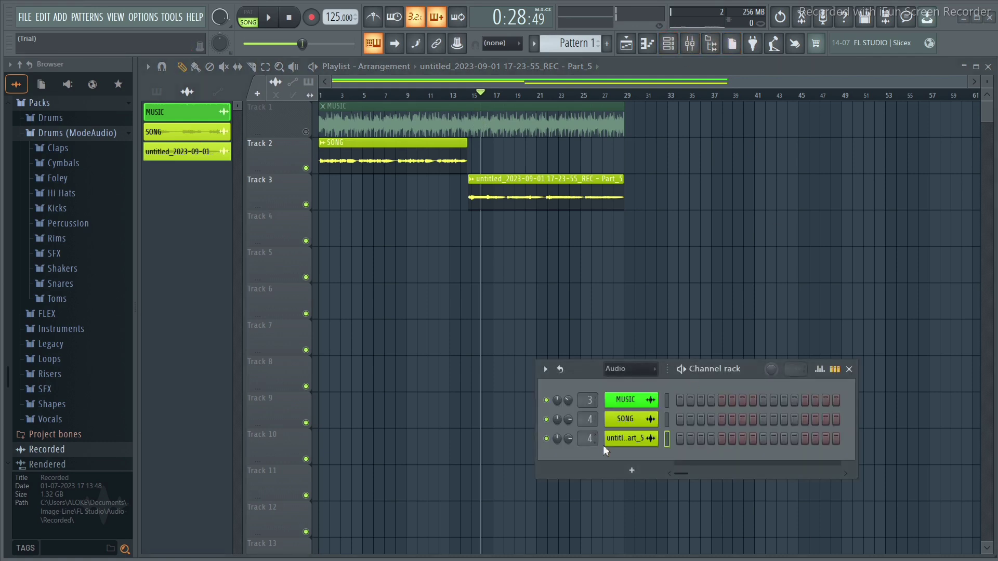
pyautogui.moveTo(590, 446); pyautogui.dragTo(590, 432)
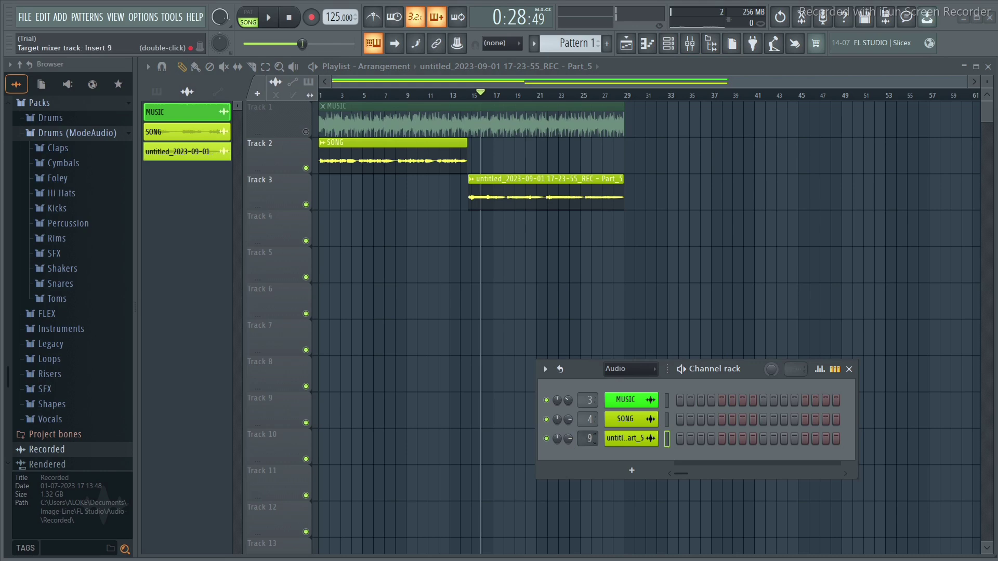
pyautogui.moveTo(589, 439); pyautogui.dragTo(590, 435)
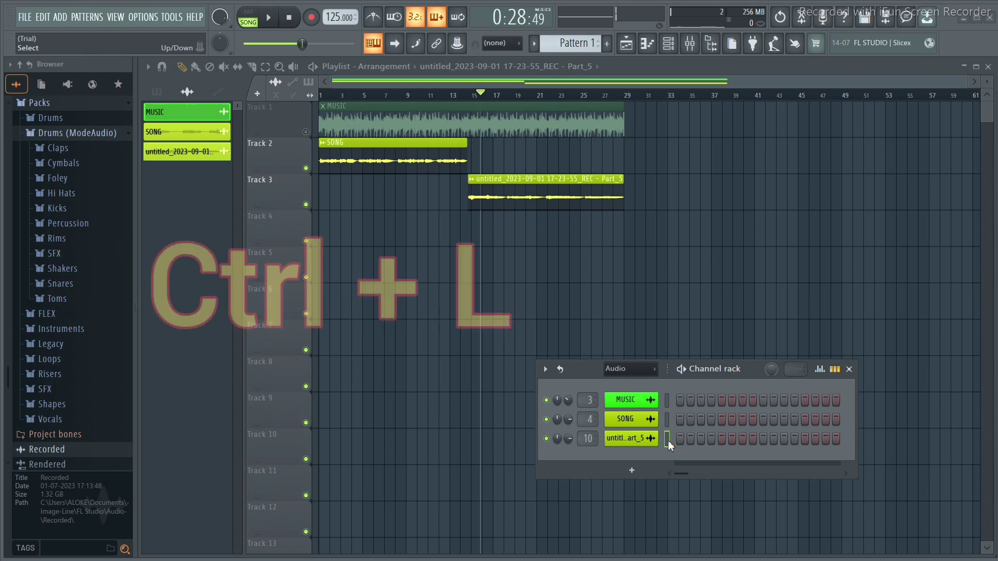
pyautogui.hotkey('ctrl', 'l')
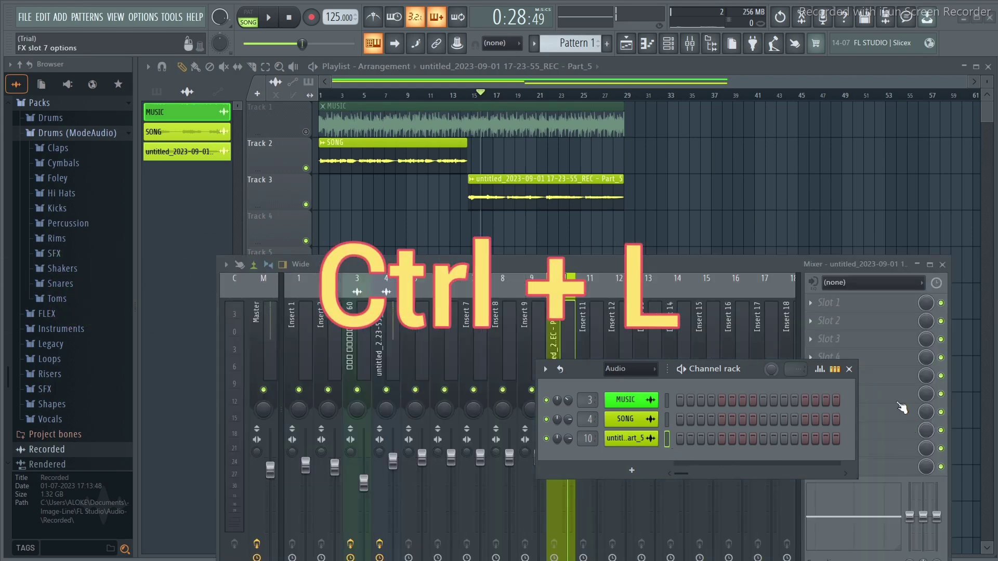
pyautogui.click(851, 369)
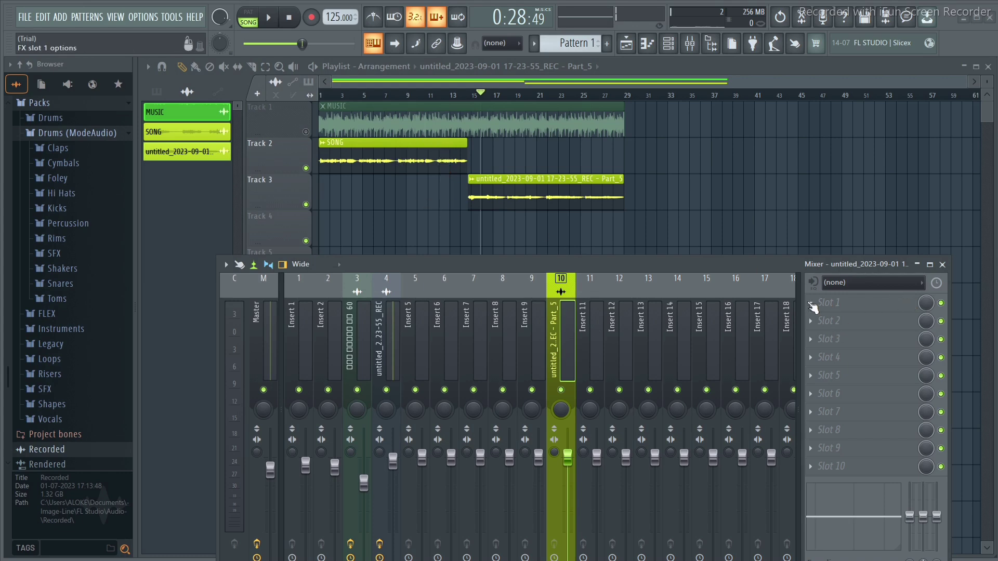
# - Compare the effect chains of mixer tracks 4 and 10, and listen to the Part_5 clip through track 10 without effects
pyautogui.click(388, 362)
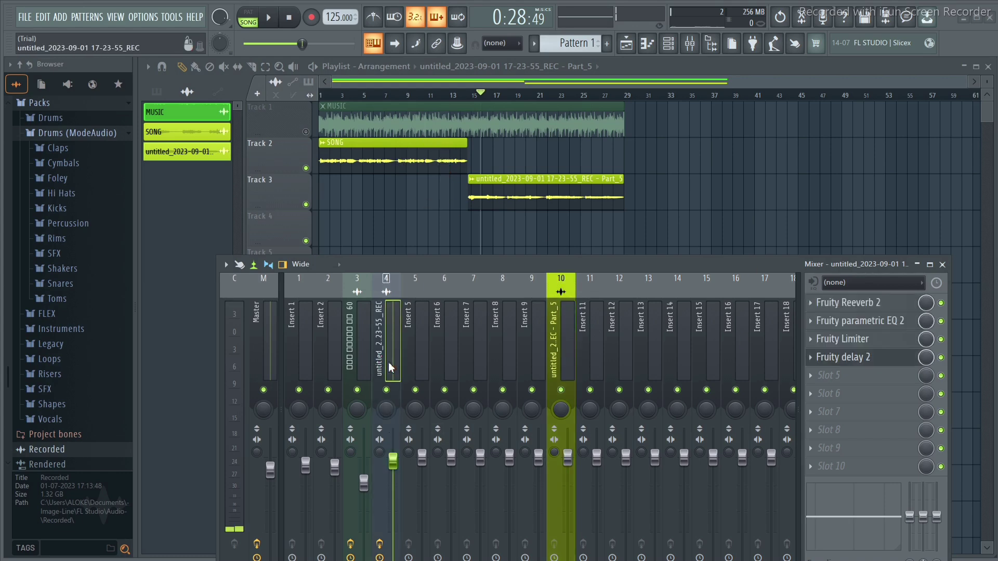
pyautogui.click(567, 360)
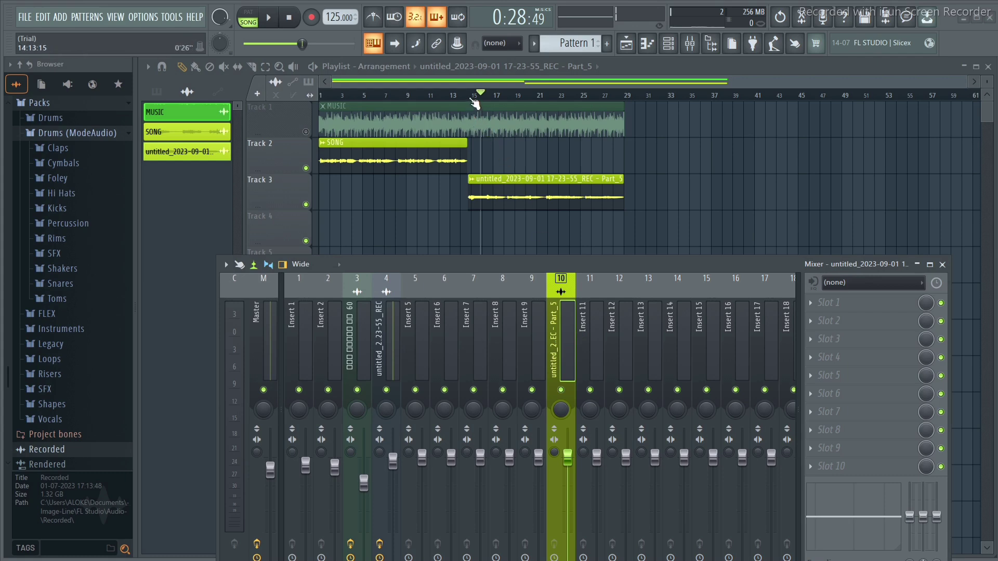
pyautogui.press('space')
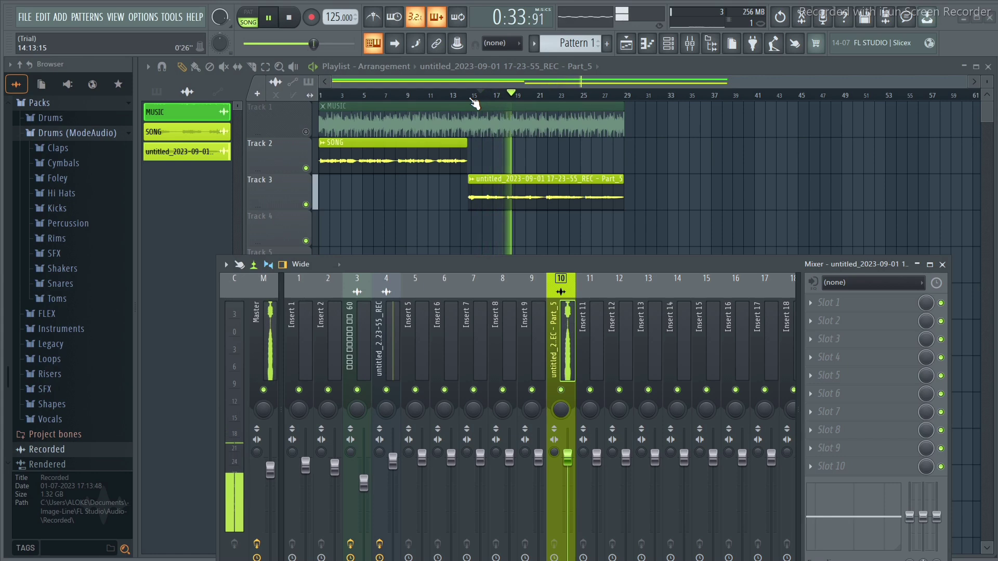
pyautogui.press('space')
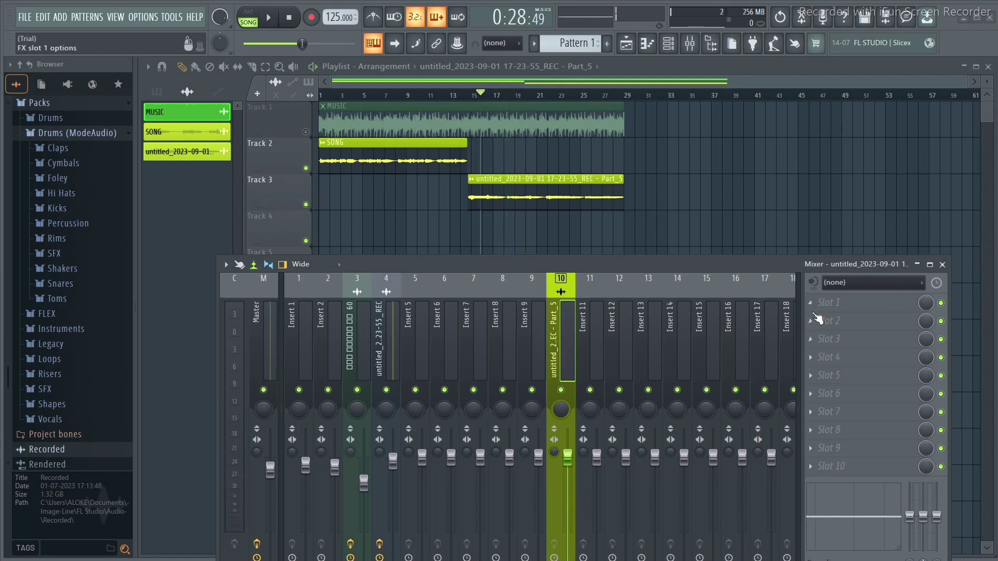
# - Load Fruity Reeverb 2 into the first effect slot of mixer track 10 and move the mixer clear of the plugin window
pyautogui.click(814, 306)
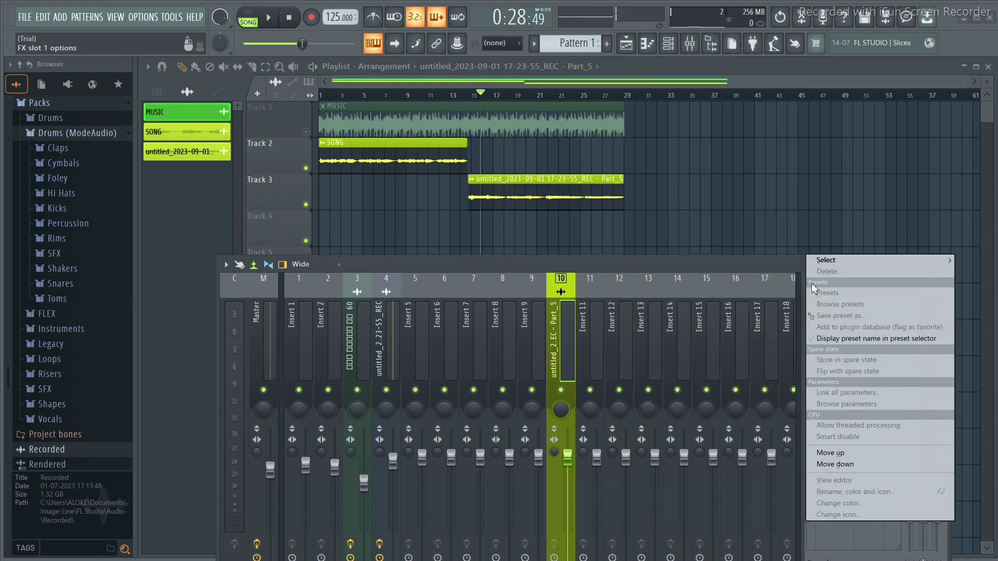
pyautogui.moveTo(820, 265)
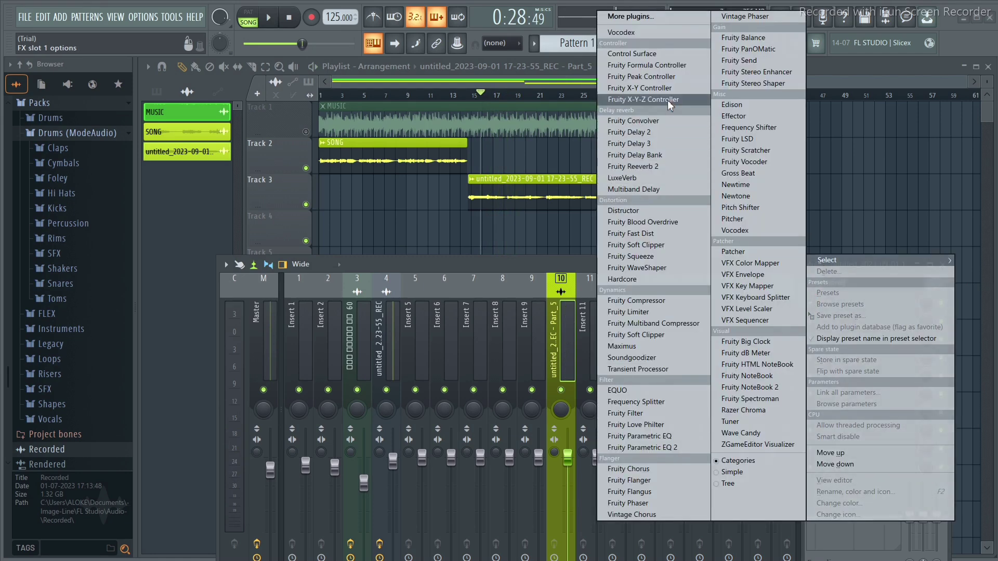
pyautogui.click(642, 166)
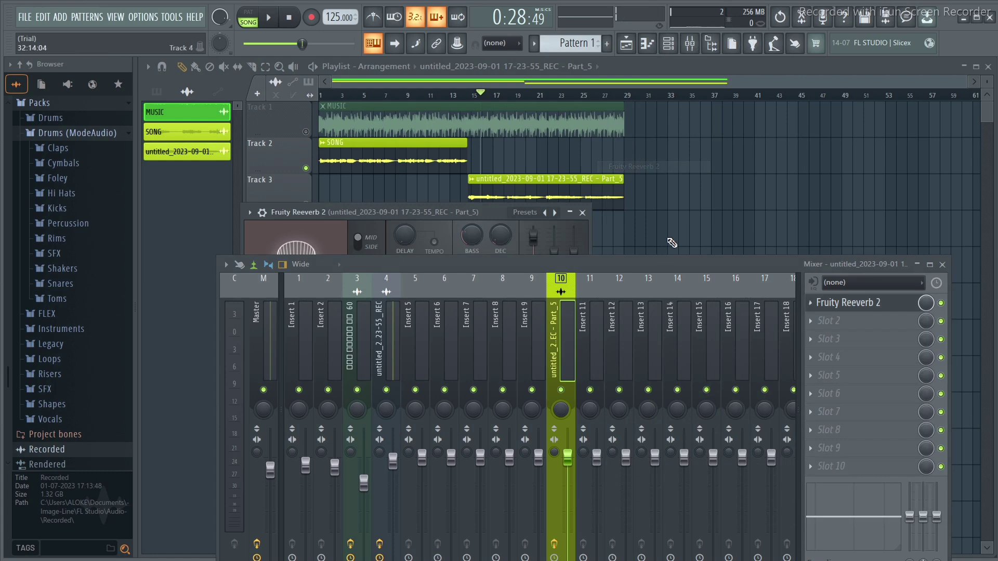
pyautogui.moveTo(649, 267); pyautogui.dragTo(599, 343)
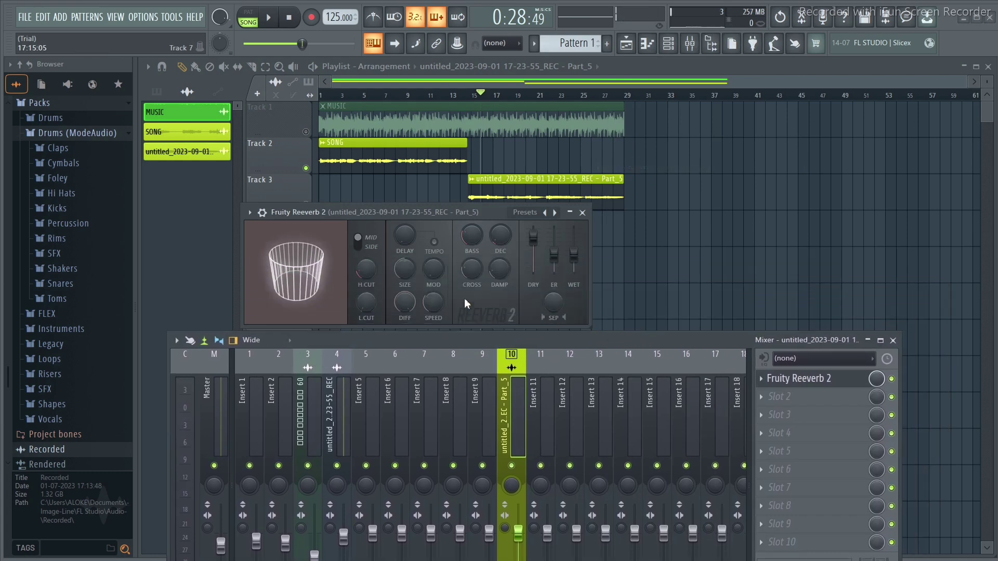
# - Adjust the reverb's decay, raise its early reflection and wet levels, and set the high cut to 9.4 kHz
pyautogui.click(499, 272)
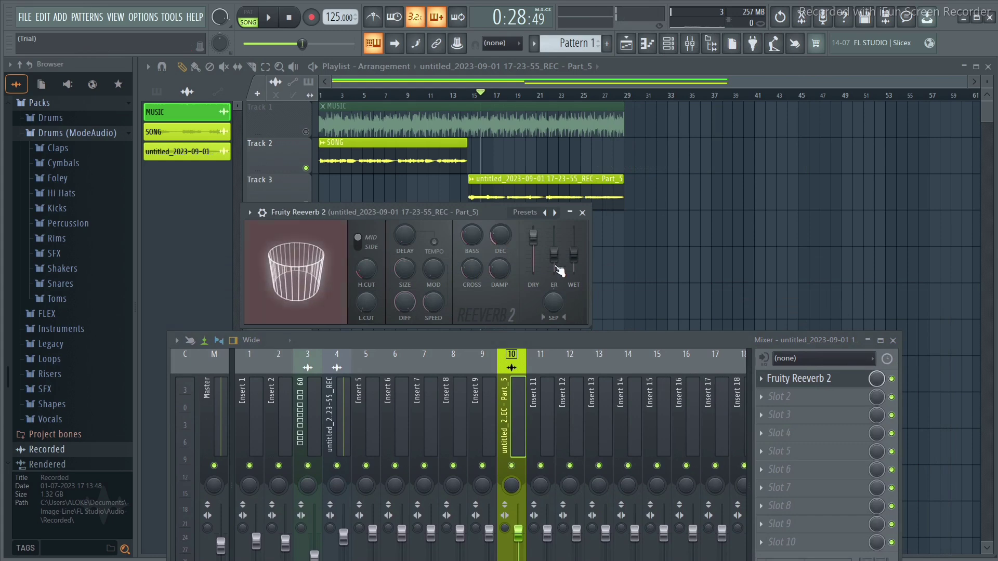
pyautogui.moveTo(553, 254); pyautogui.dragTo(554, 244)
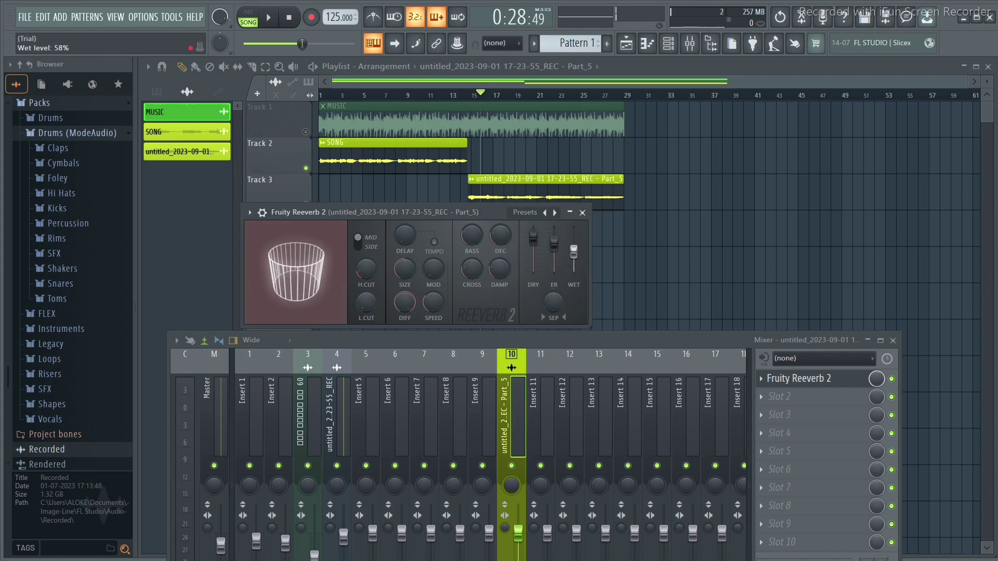
pyautogui.moveTo(573, 252); pyautogui.dragTo(573, 247)
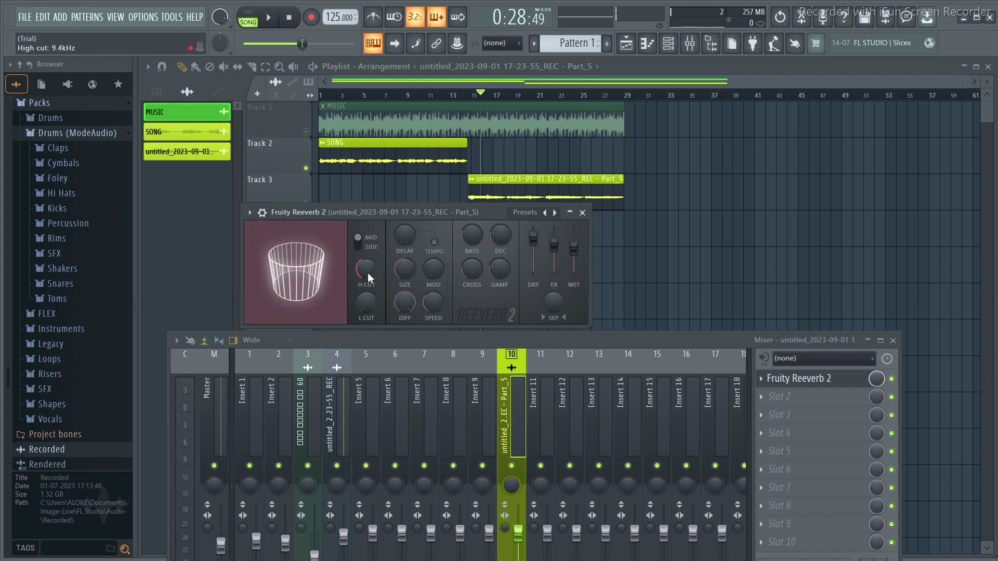
# - While playing the Part_5 clip, set the reverb's decay time to 3.2 sec and its bass multiplier to 137%
pyautogui.press('space')
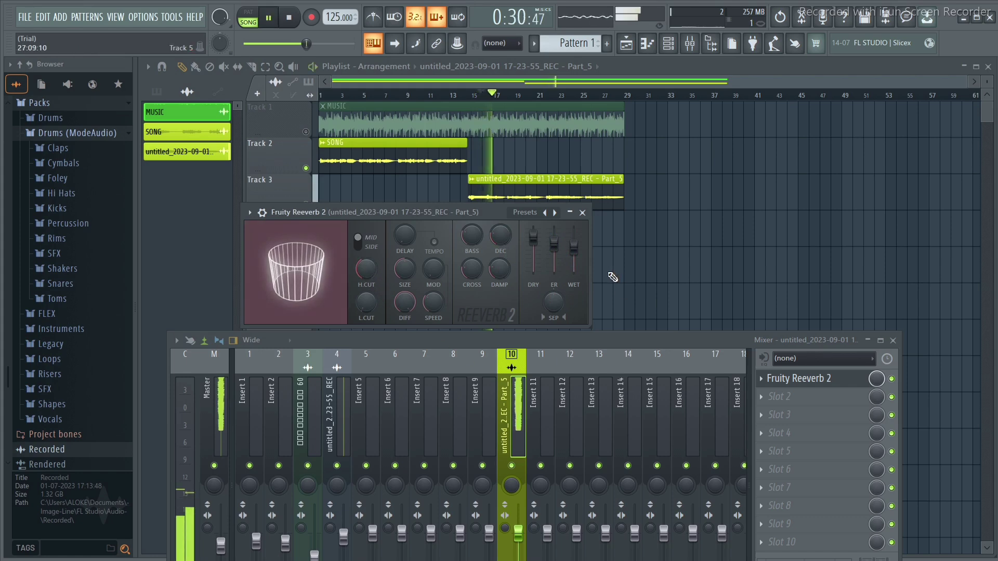
pyautogui.moveTo(499, 234); pyautogui.dragTo(499, 238)
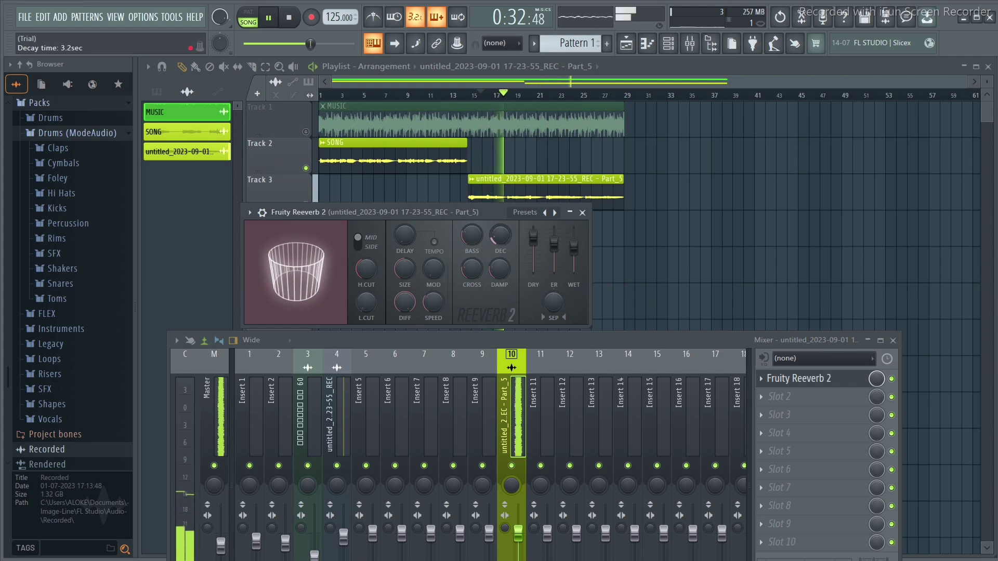
pyautogui.moveTo(575, 246); pyautogui.dragTo(555, 246)
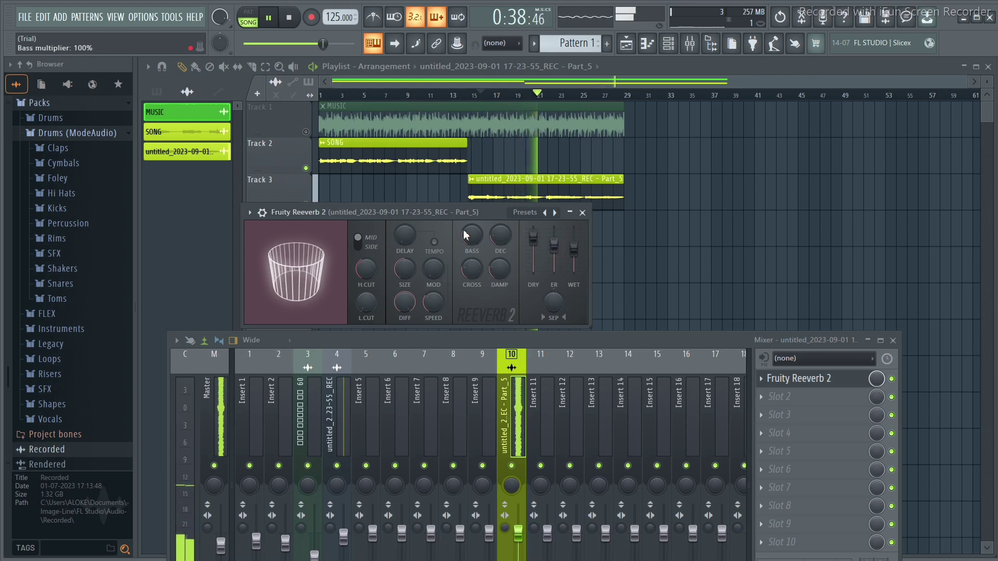
pyautogui.moveTo(466, 234); pyautogui.dragTo(465, 223)
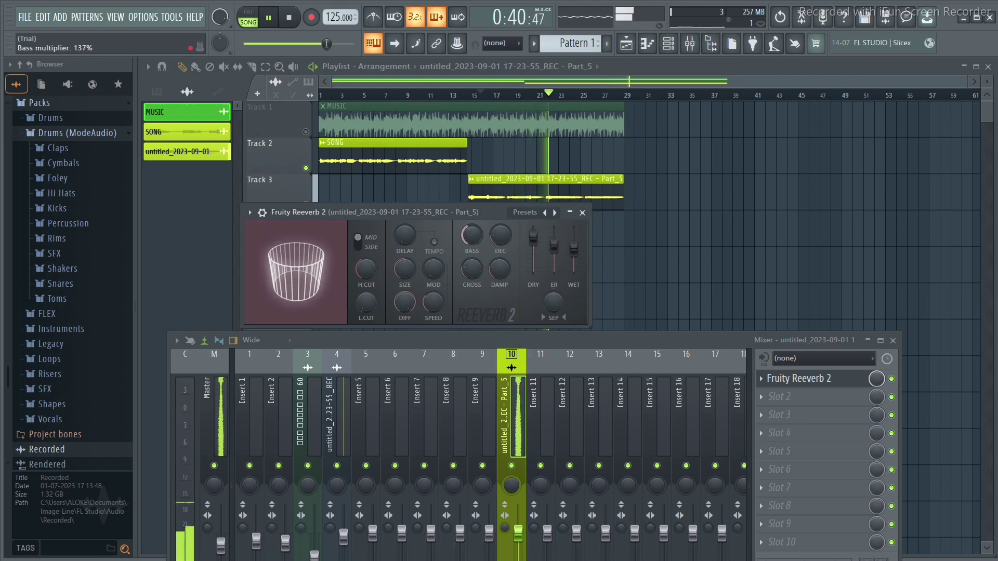
# - Stop playback, load Fruity parametric EQ 2 into the second effect slot of mixer track 10, and close the reverb and mixer windows
pyautogui.press('space')
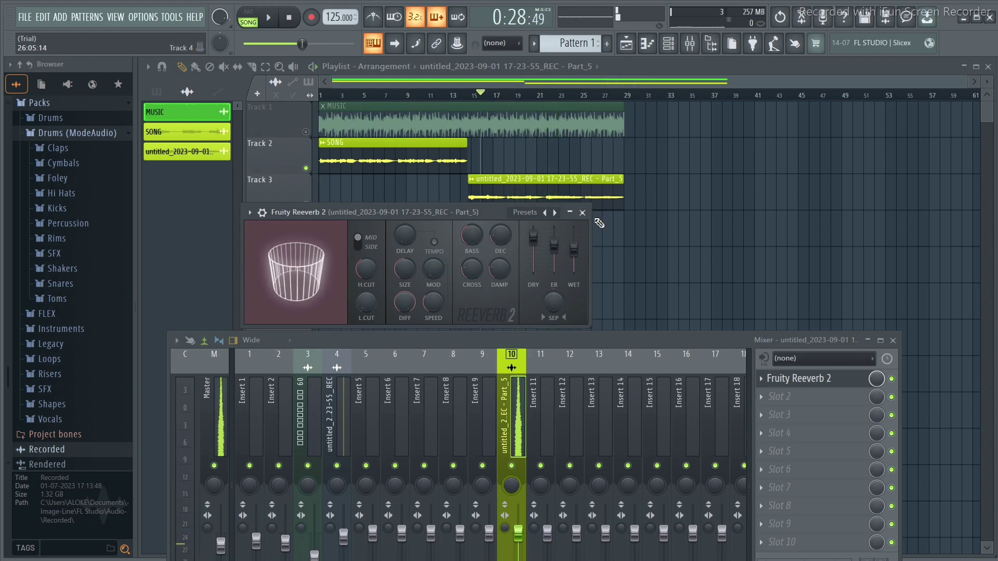
pyautogui.click(583, 213)
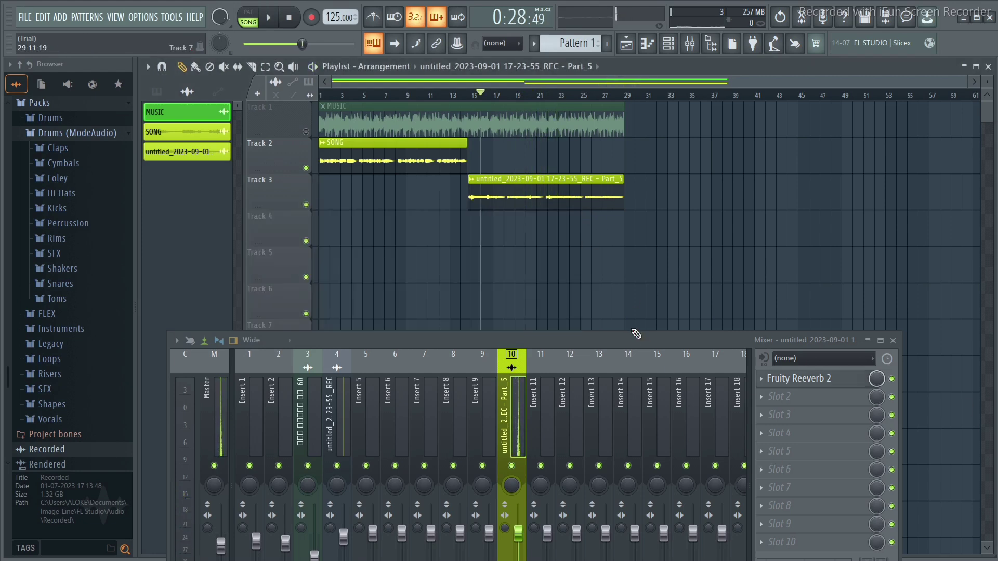
pyautogui.click(763, 400)
pyautogui.moveTo(764, 261)
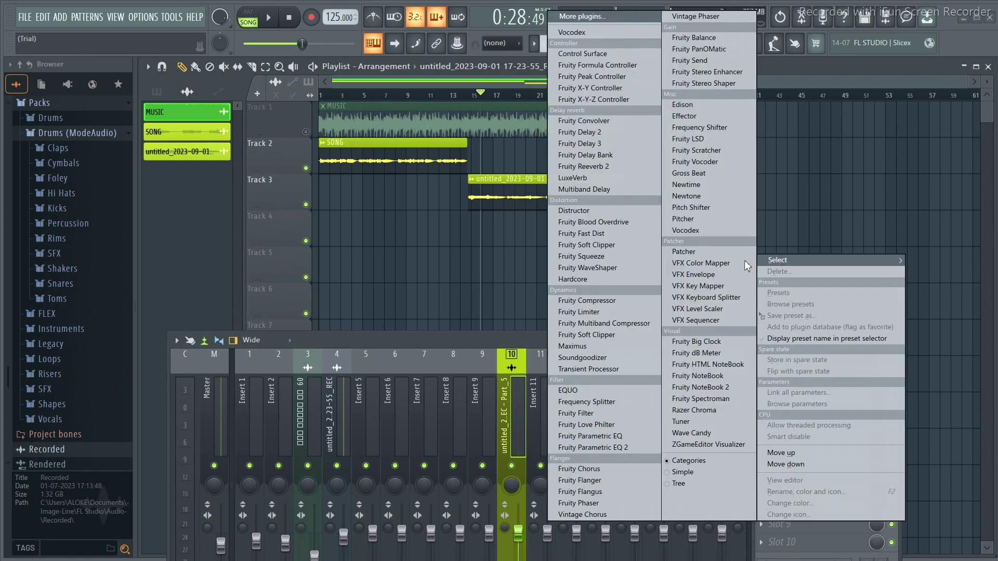
pyautogui.click(600, 448)
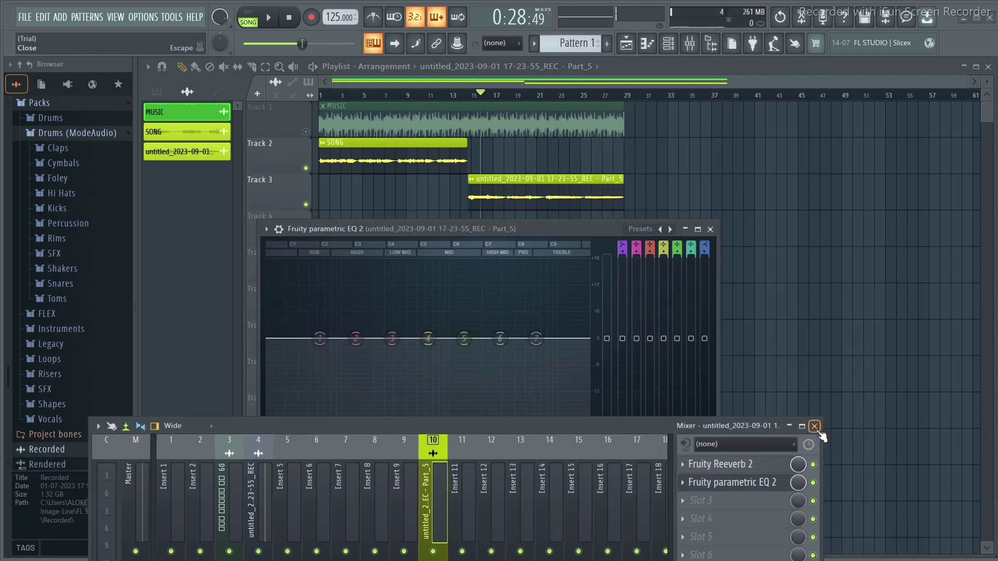
pyautogui.click(814, 427)
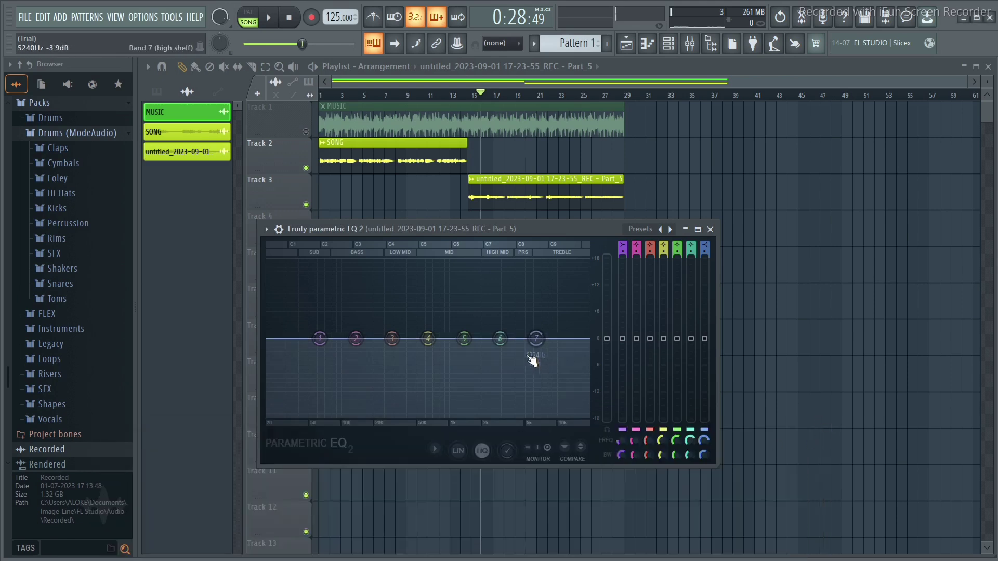
# - Change EQ band 7 to low pass and lower its cutoff to about band 6's frequency, checking the sound during playback
pyautogui.rightClick(537, 339)
pyautogui.moveTo(544, 369)
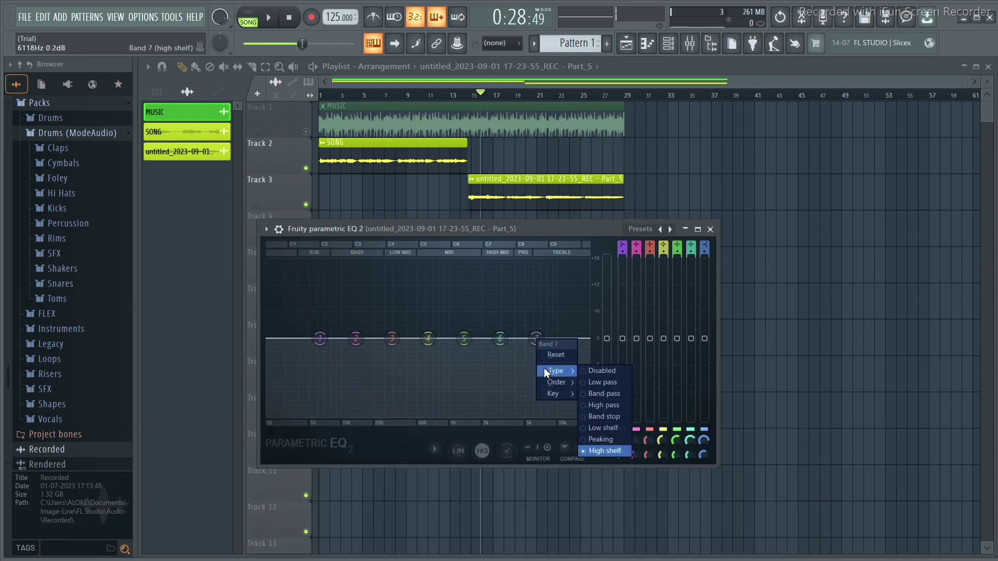
pyautogui.click(617, 383)
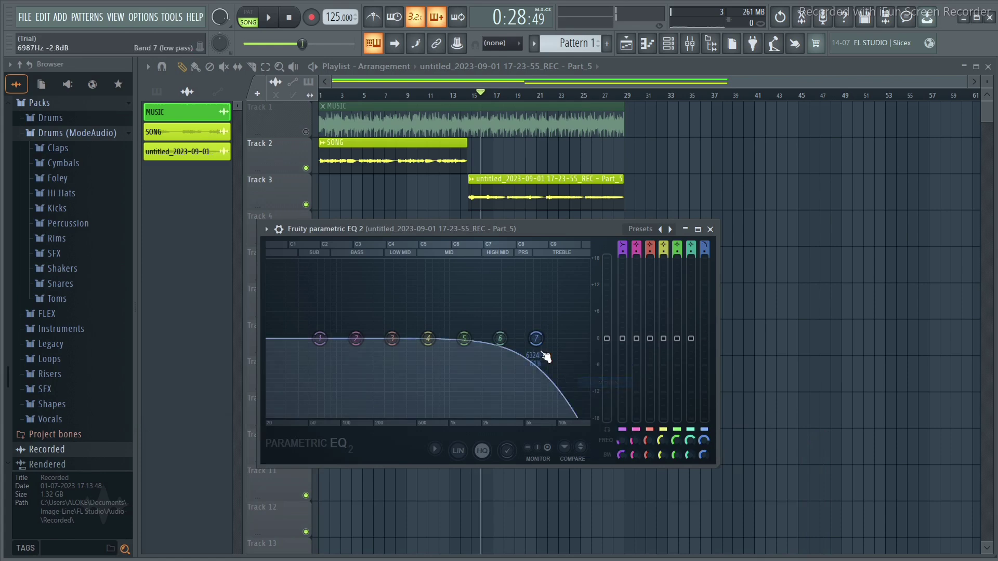
pyautogui.moveTo(539, 342); pyautogui.dragTo(501, 339)
pyautogui.press('space')
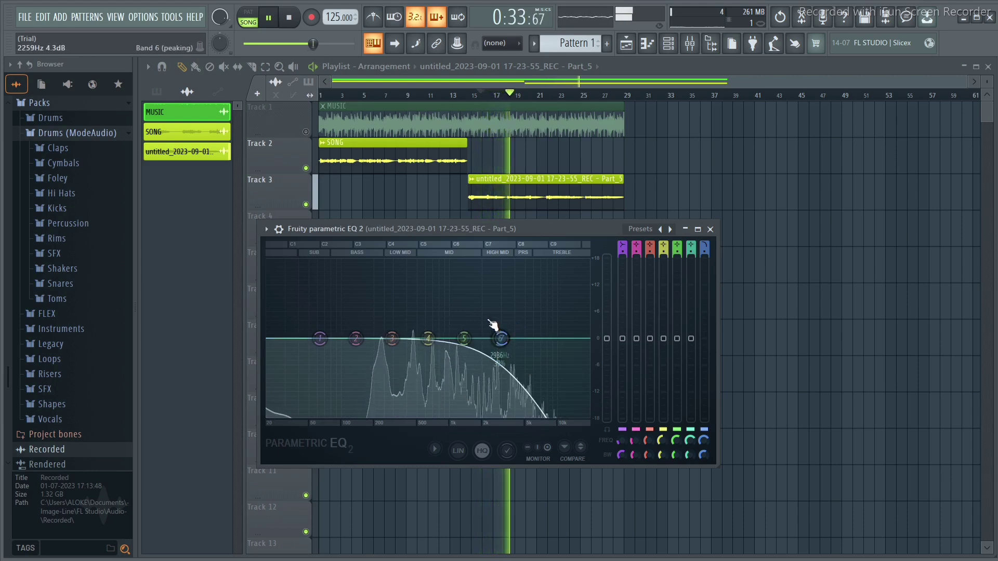
pyautogui.moveTo(501, 339); pyautogui.dragTo(499, 338)
pyautogui.press('space')
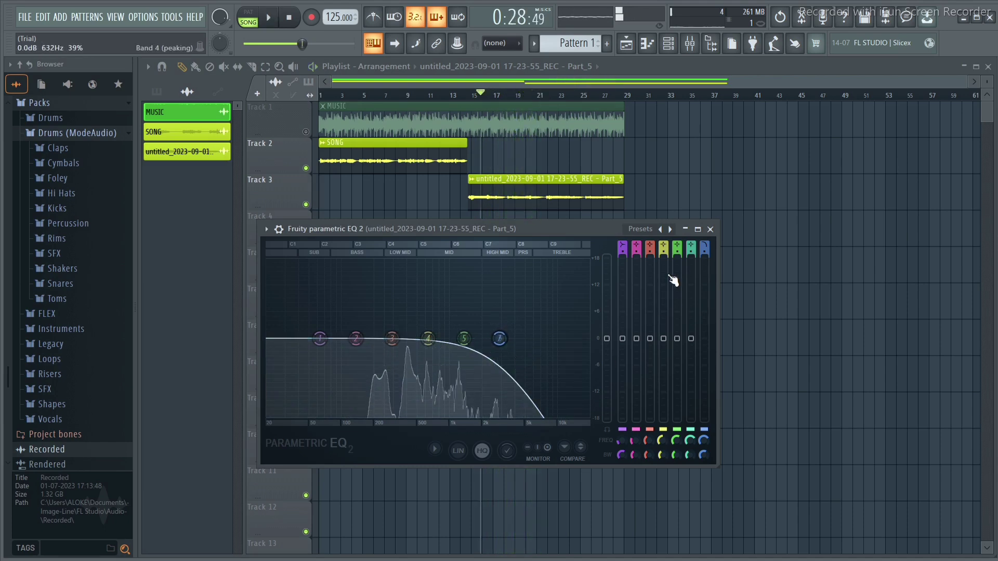
pyautogui.click(710, 230)
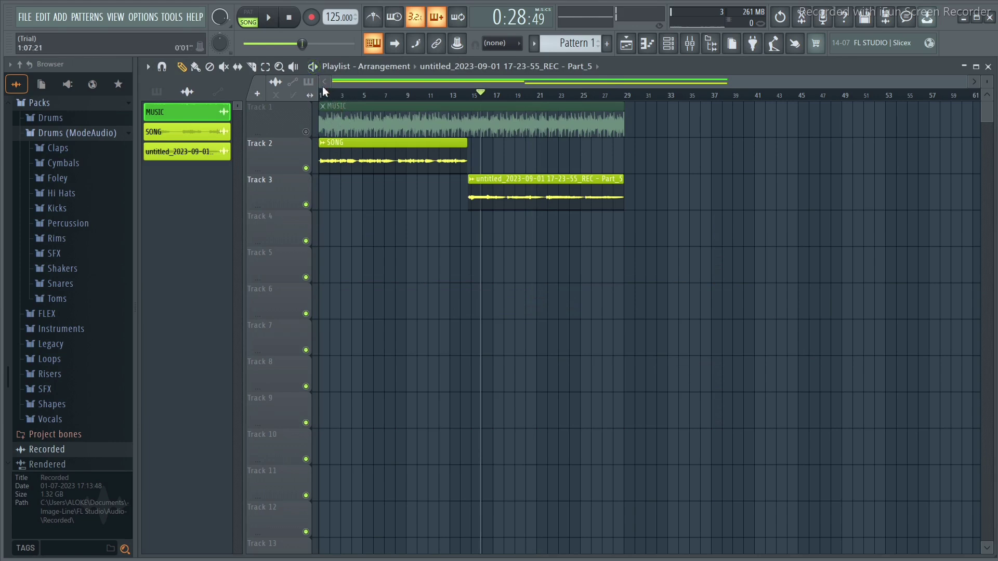
# - Play the arrangement from the start through the Part_5 clip to compare the two vocal parts
pyautogui.click(291, 19)
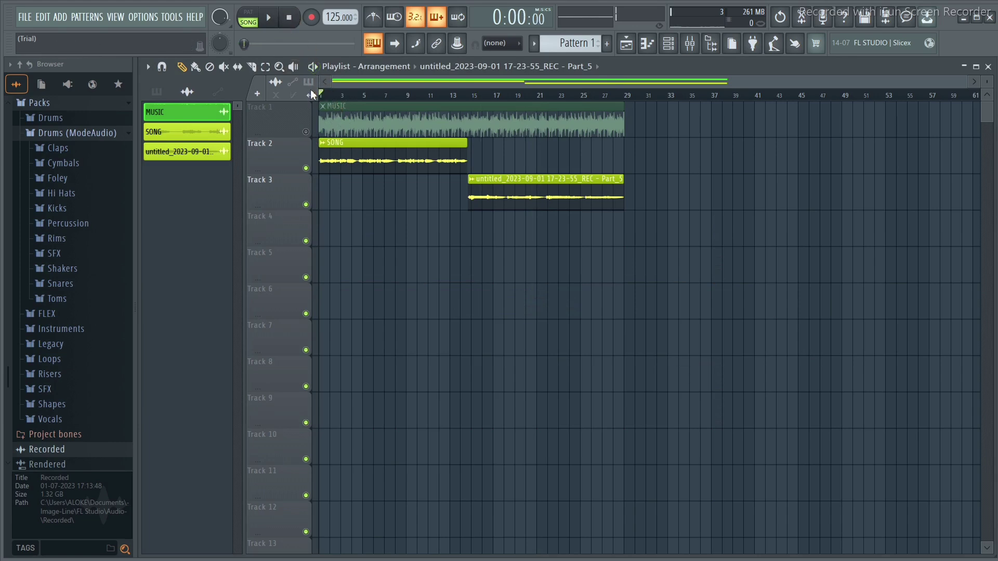
pyautogui.click(314, 67)
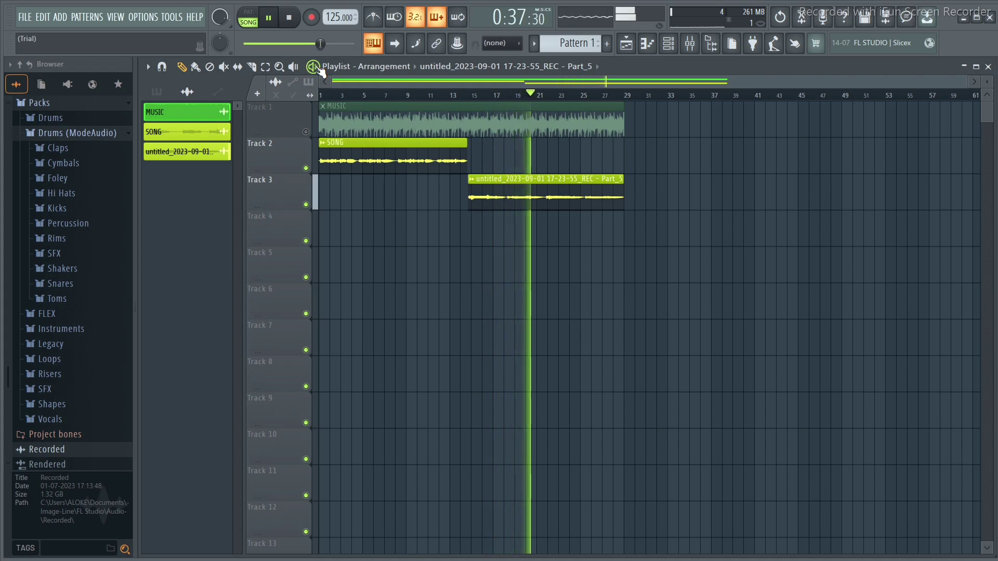
pyautogui.press('space')
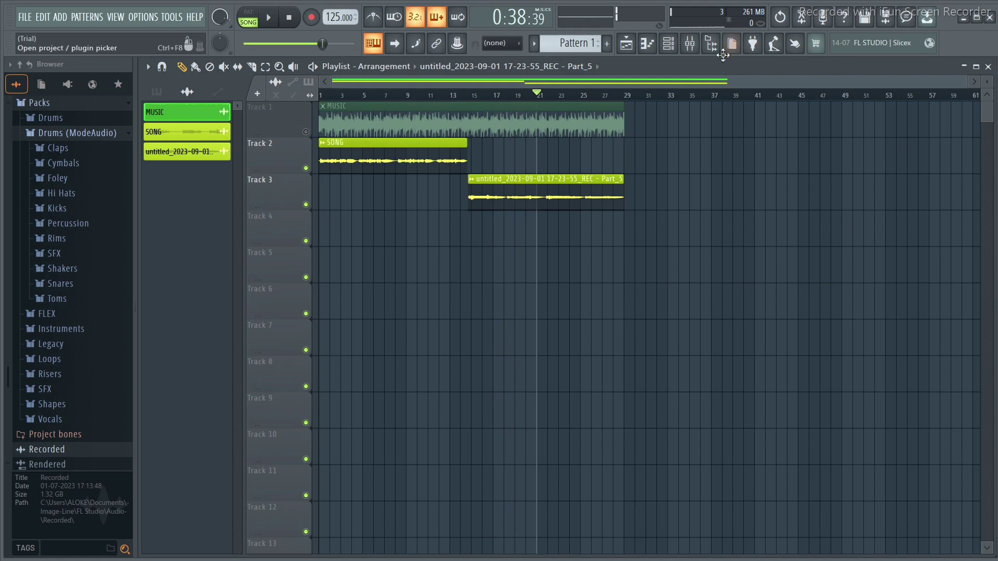
# - Load Fruity Delay 3 into the third effect slot of mixer track 10 and move the mixer clear of the plugin window
pyautogui.click(690, 45)
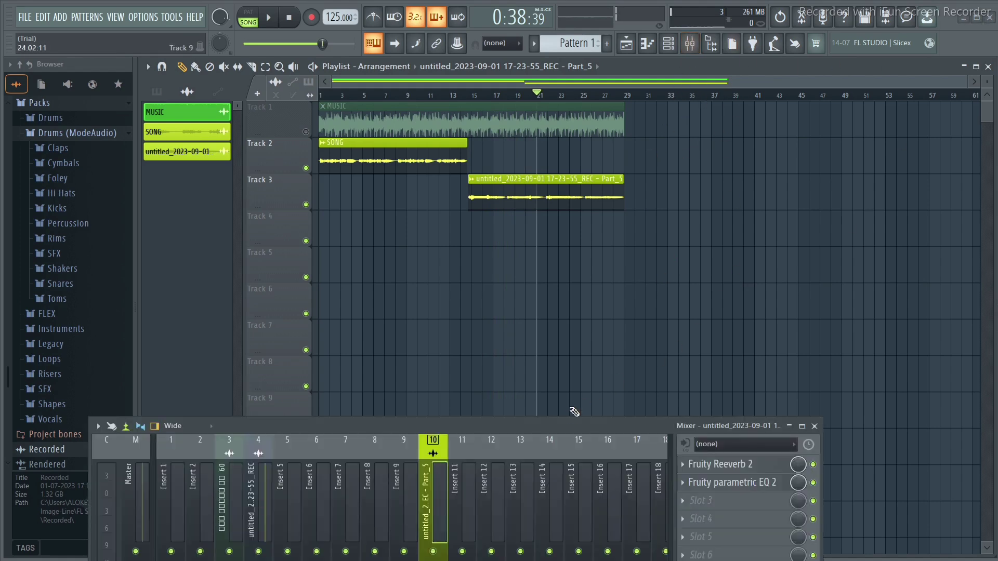
pyautogui.moveTo(559, 426); pyautogui.dragTo(594, 238)
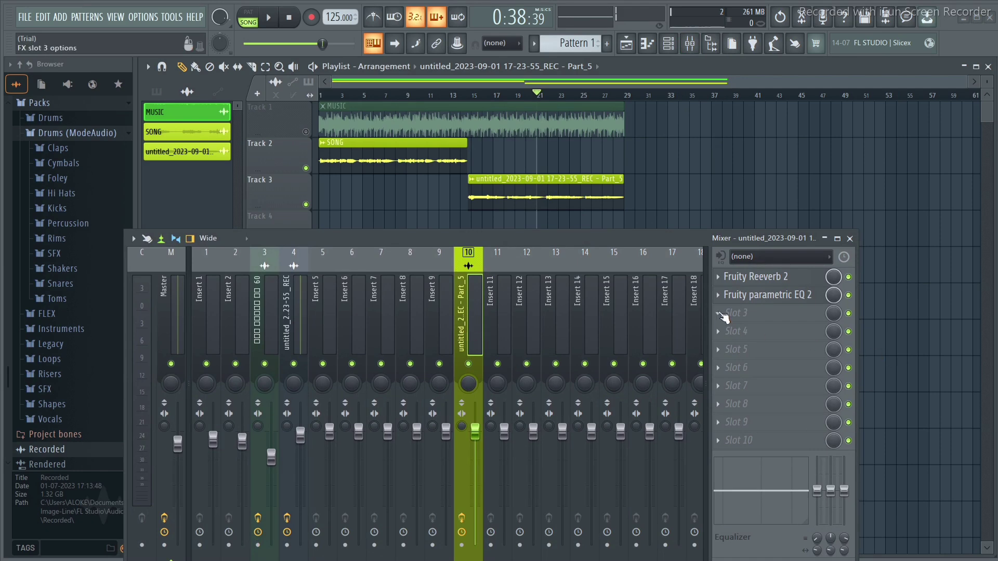
pyautogui.click(724, 316)
pyautogui.moveTo(741, 267)
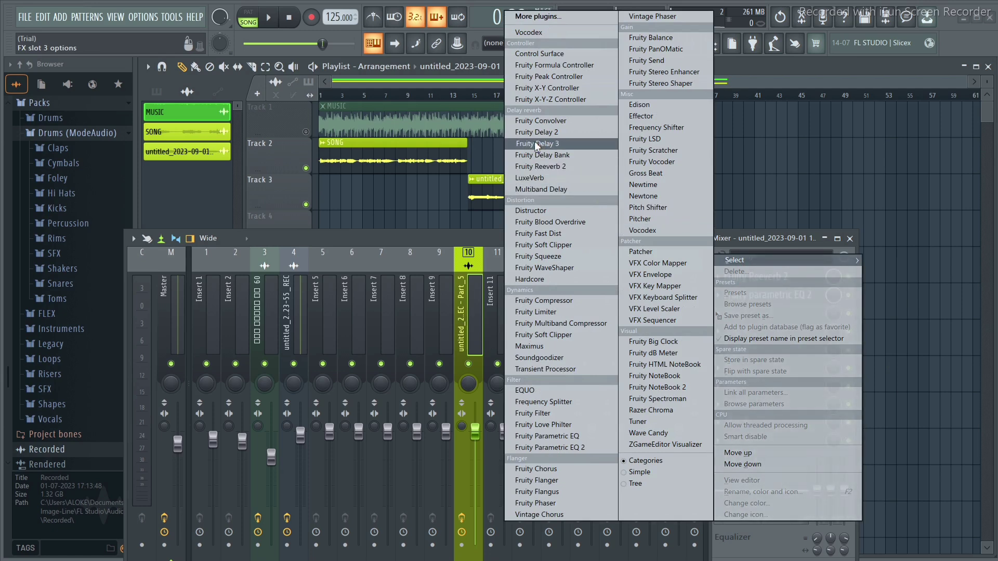
pyautogui.click(568, 145)
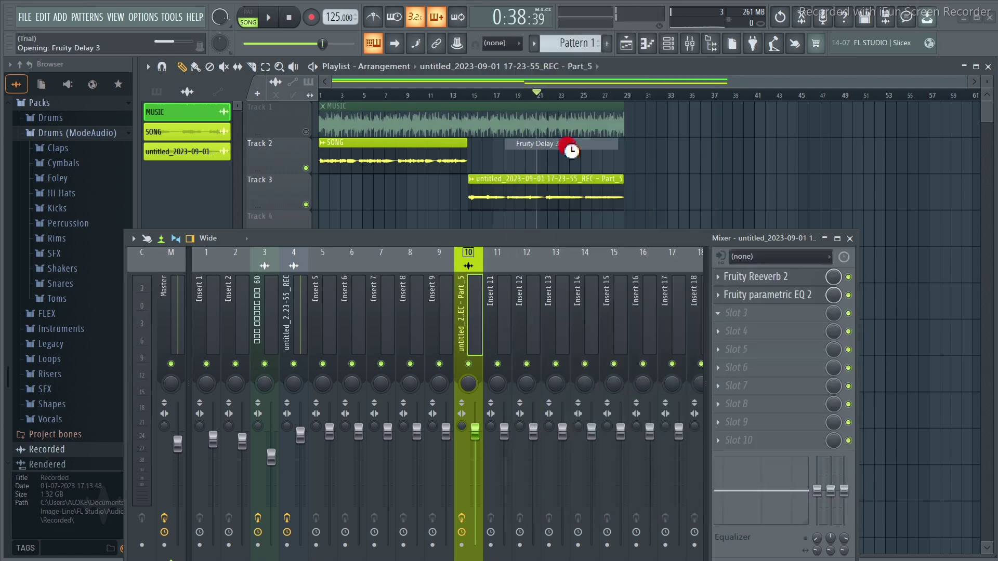
pyautogui.moveTo(606, 240); pyautogui.dragTo(582, 341)
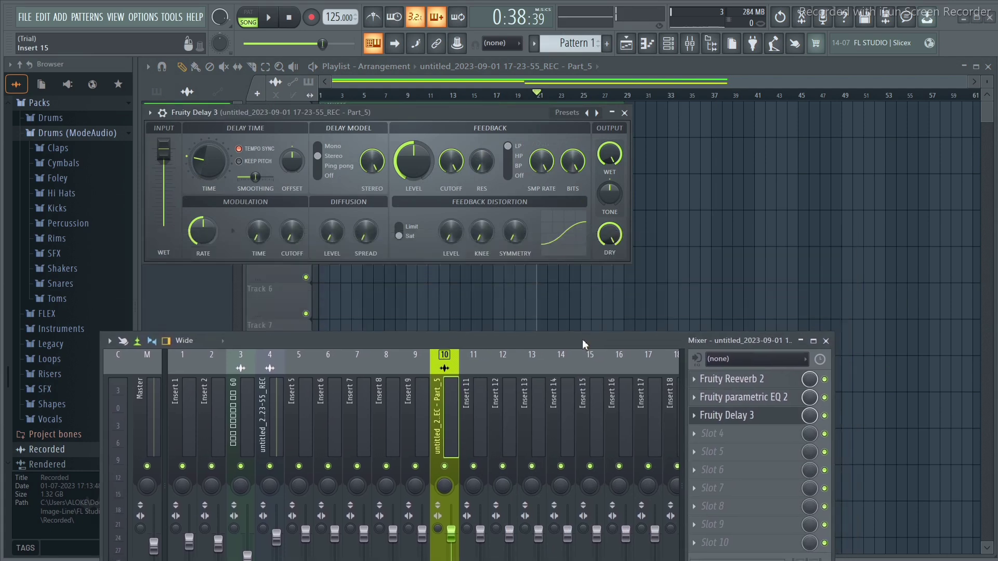
# - Close the mixer, toggle the Detached option of the Fruity Delay 3 window, and place the window below the playlist clips
pyautogui.click(825, 340)
pyautogui.moveTo(420, 112); pyautogui.dragTo(706, 250)
pyautogui.click(434, 245)
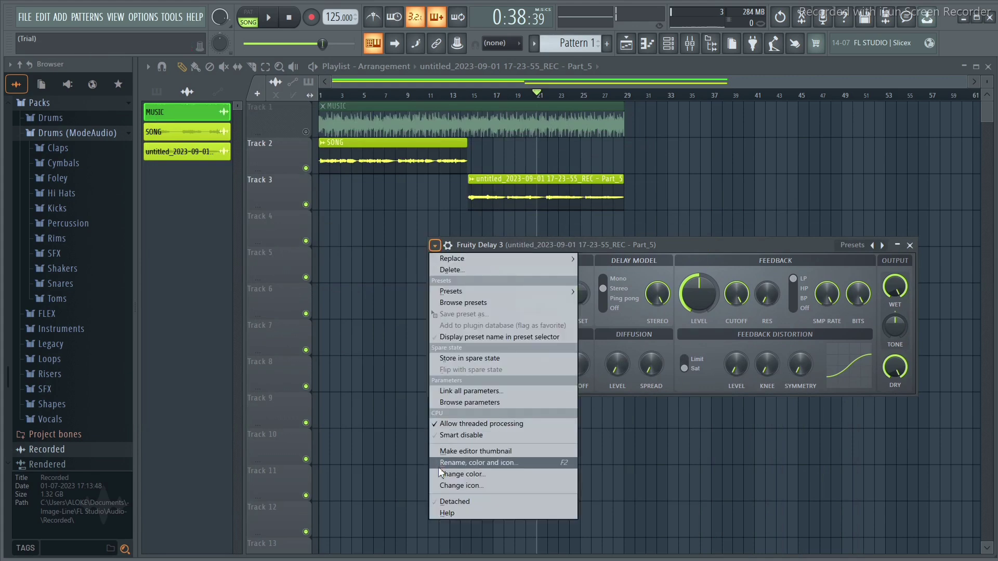
pyautogui.click(445, 501)
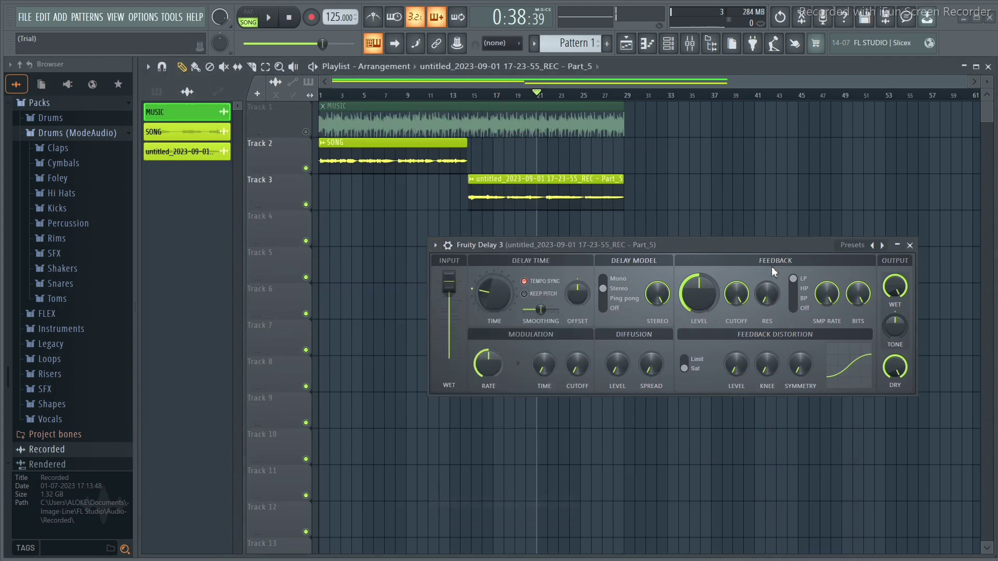
pyautogui.moveTo(736, 244); pyautogui.dragTo(712, 283)
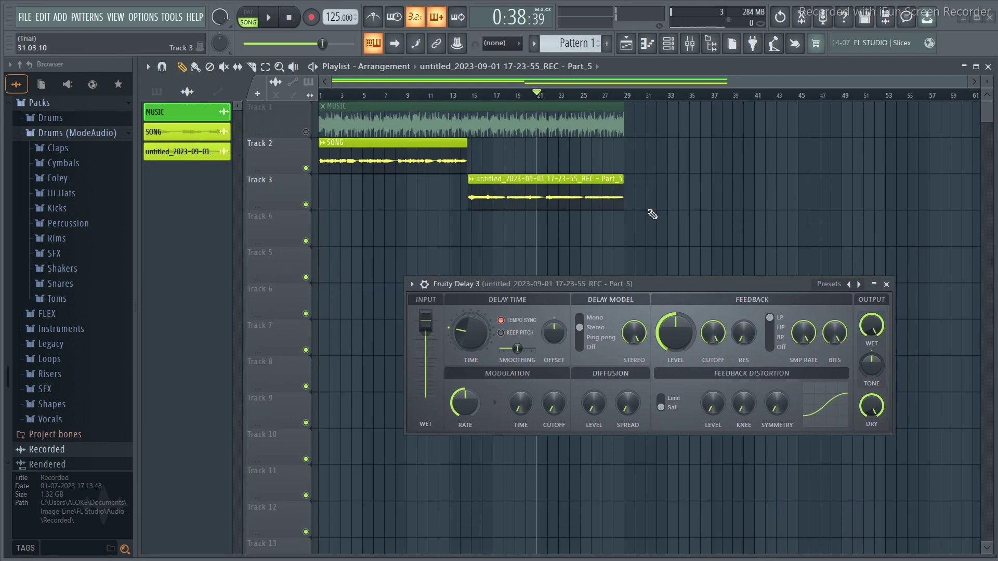
# - Play from about bar 13 into the Part_5 clip to hear the vocal with the delay
pyautogui.click(455, 97)
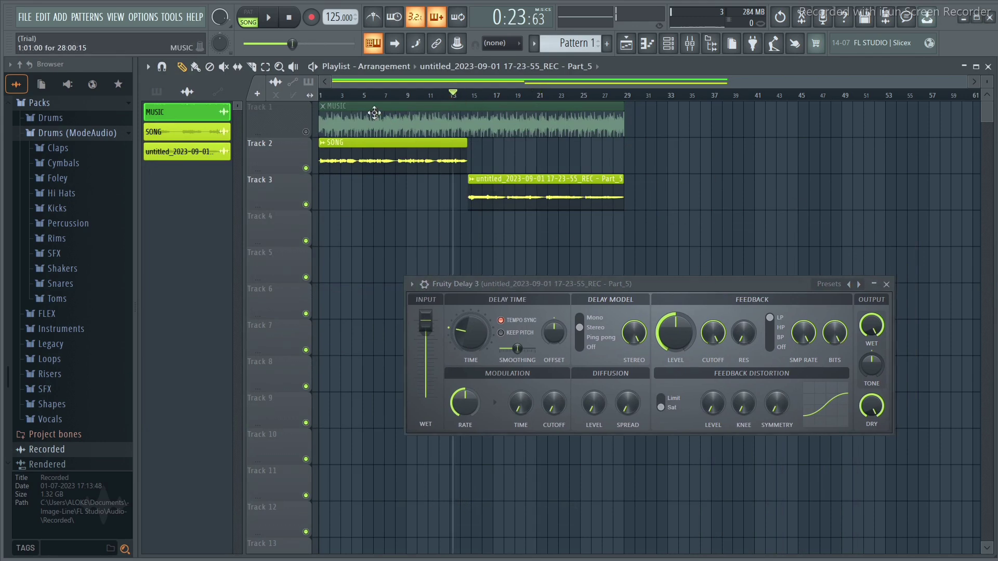
pyautogui.click(313, 67)
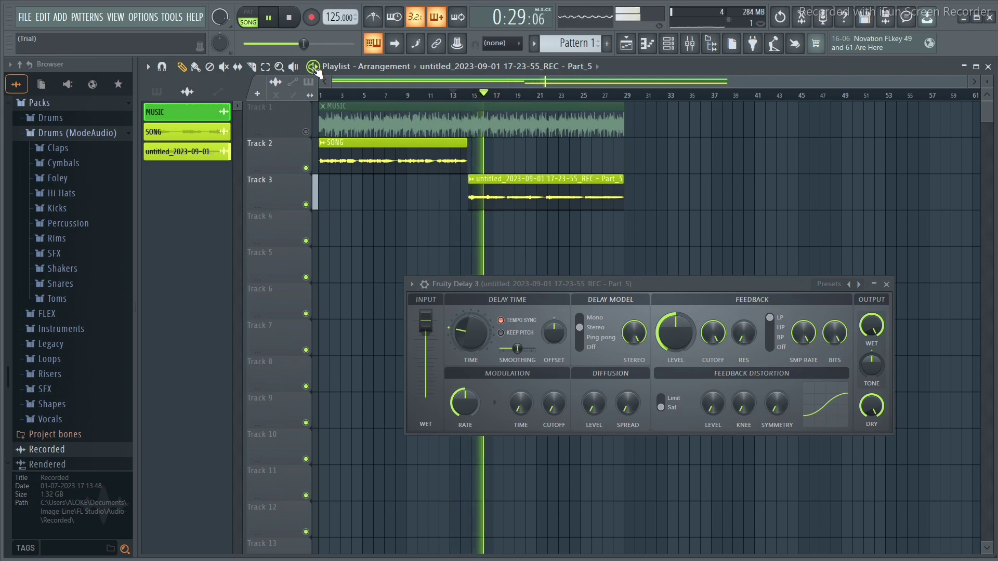
pyautogui.press('space')
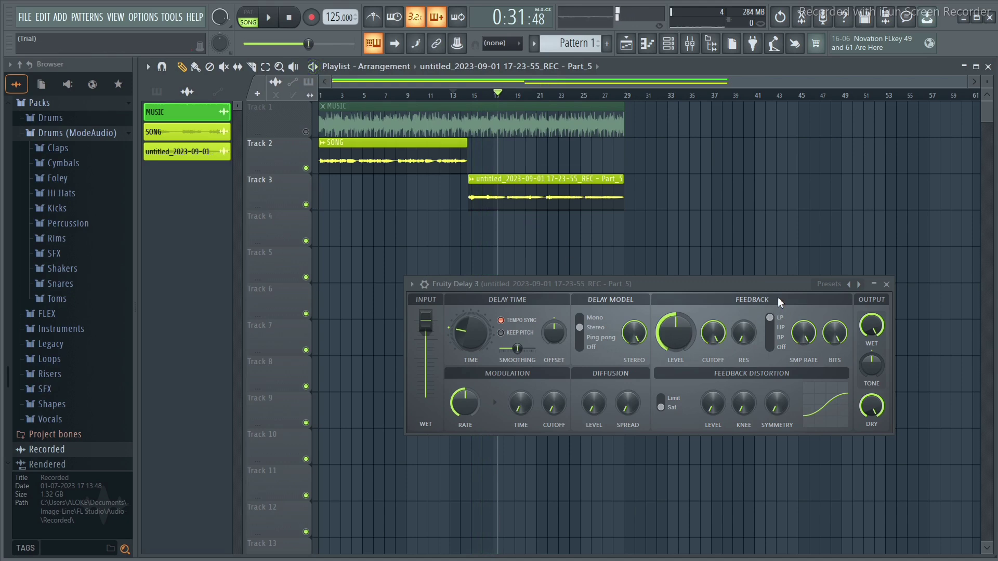
# - Apply the Chorus preset to Fruity Delay 3 and reposition its window
pyautogui.moveTo(747, 285); pyautogui.dragTo(678, 255)
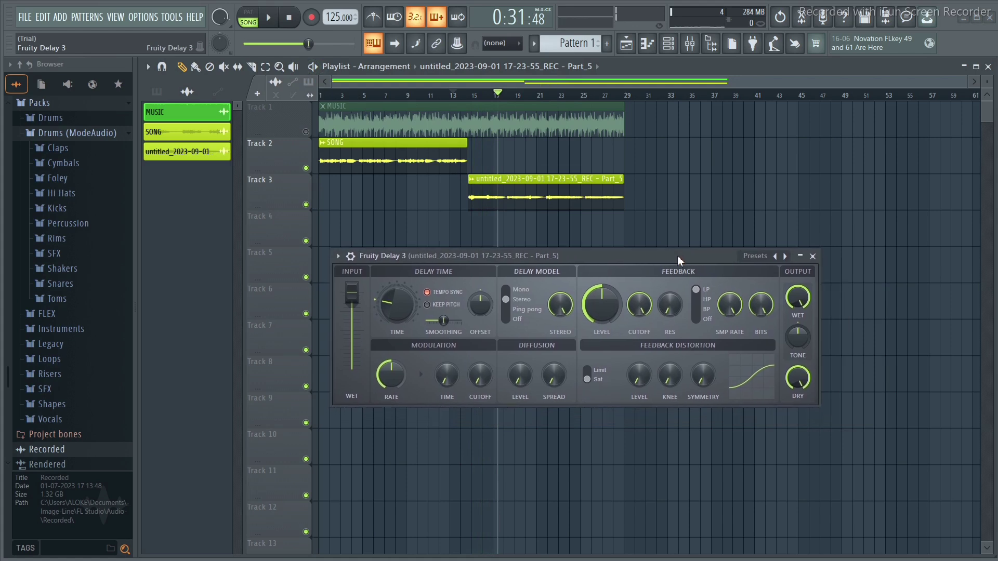
pyautogui.click(785, 256)
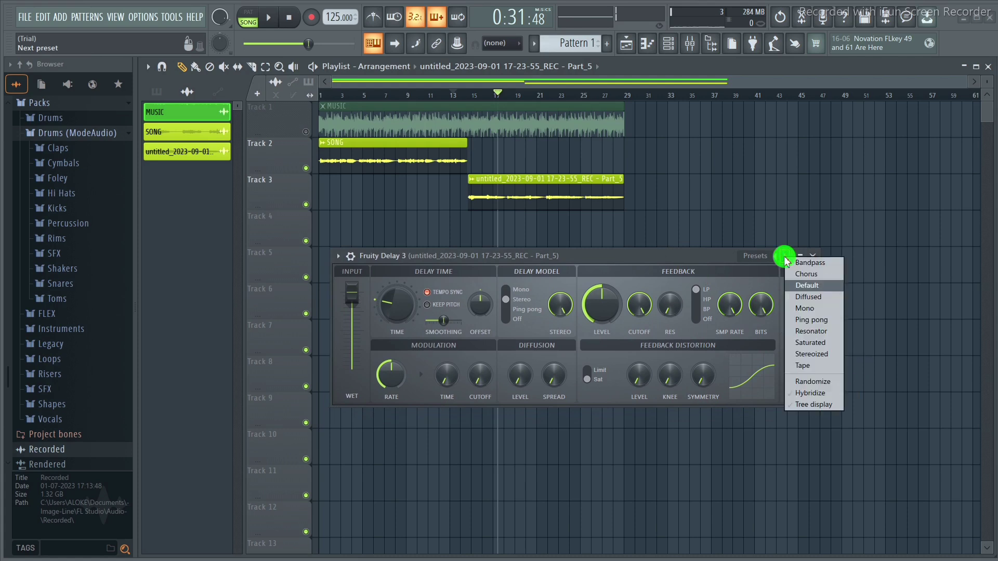
pyautogui.click(811, 274)
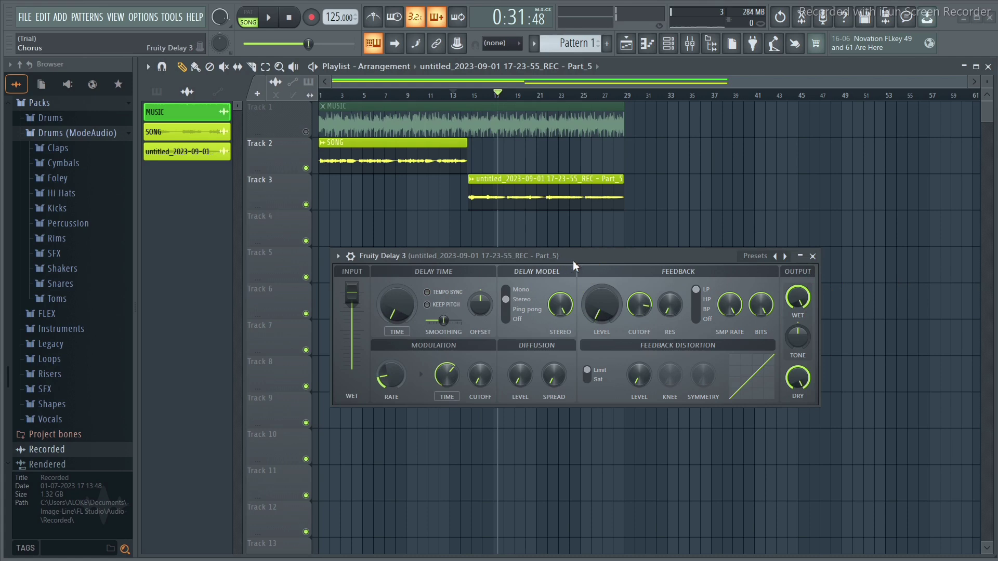
pyautogui.moveTo(609, 259); pyautogui.dragTo(635, 263)
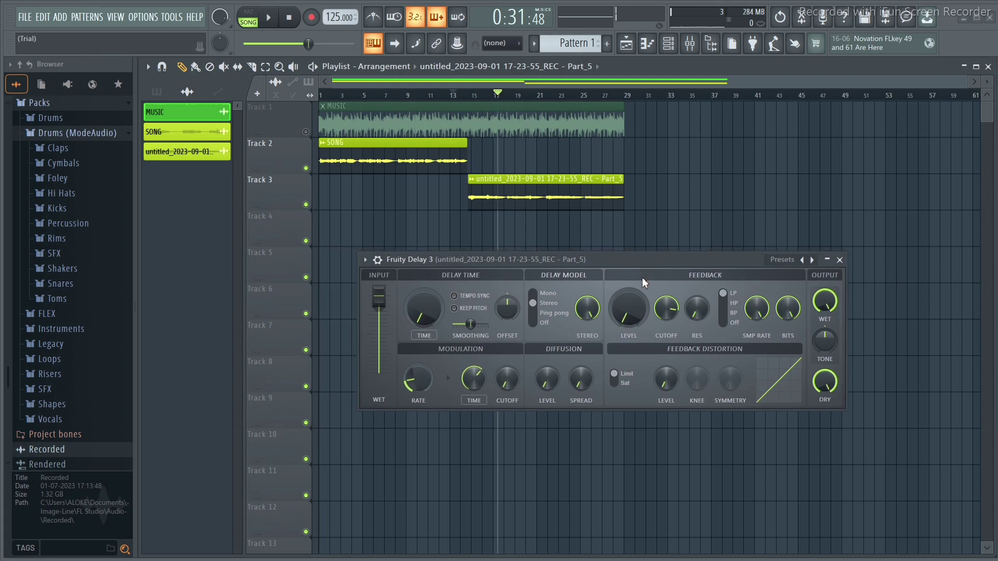
# - Set the delay time to 41.1 ms and switch the feedback filter off, keeping the plugin window clear of the clips
pyautogui.moveTo(422, 314)
pyautogui.mouseDown()
pyautogui.moveTo(411, 320)
pyautogui.moveTo(413, 299)
pyautogui.mouseUp()
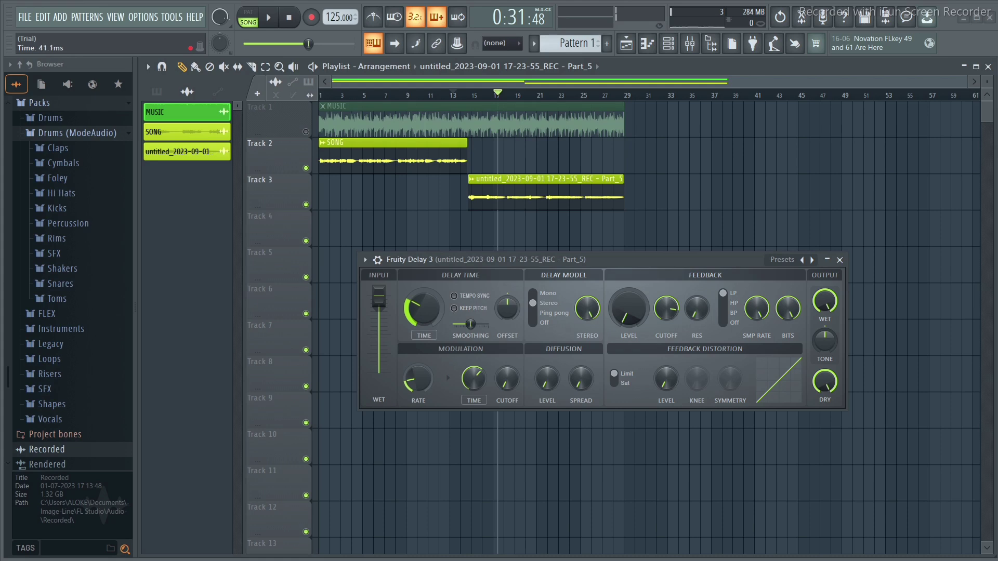
pyautogui.moveTo(701, 262); pyautogui.dragTo(602, 268)
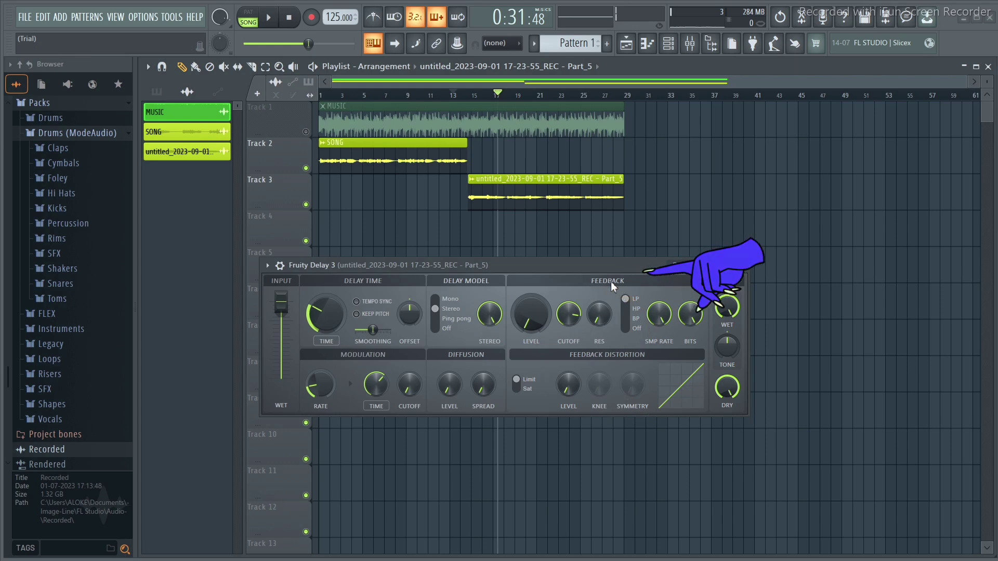
pyautogui.click(628, 329)
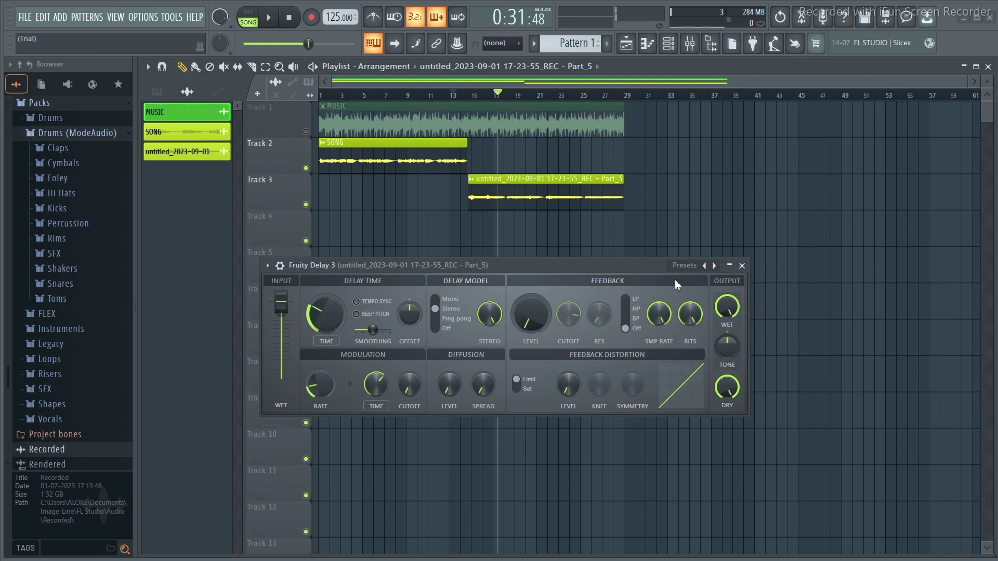
pyautogui.moveTo(613, 266); pyautogui.dragTo(680, 312)
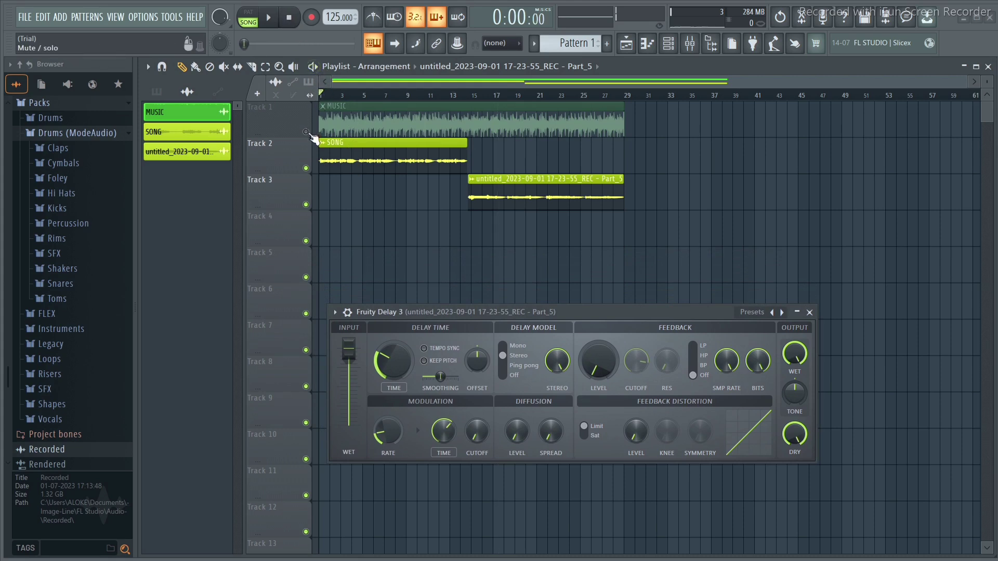
# - Unmute the MUSIC track and play the arrangement from the start with both vocal parts
pyautogui.click(306, 132)
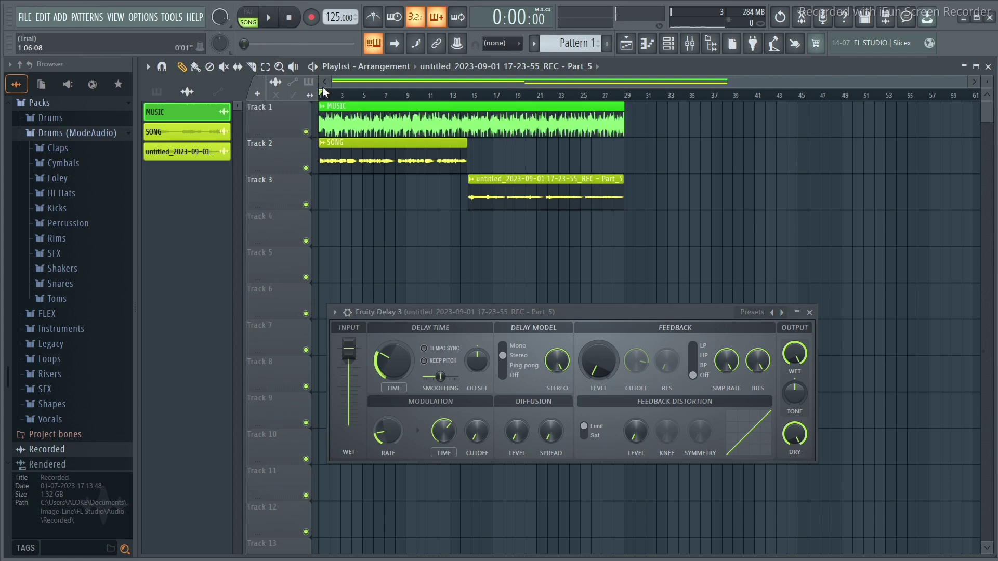
pyautogui.click(313, 67)
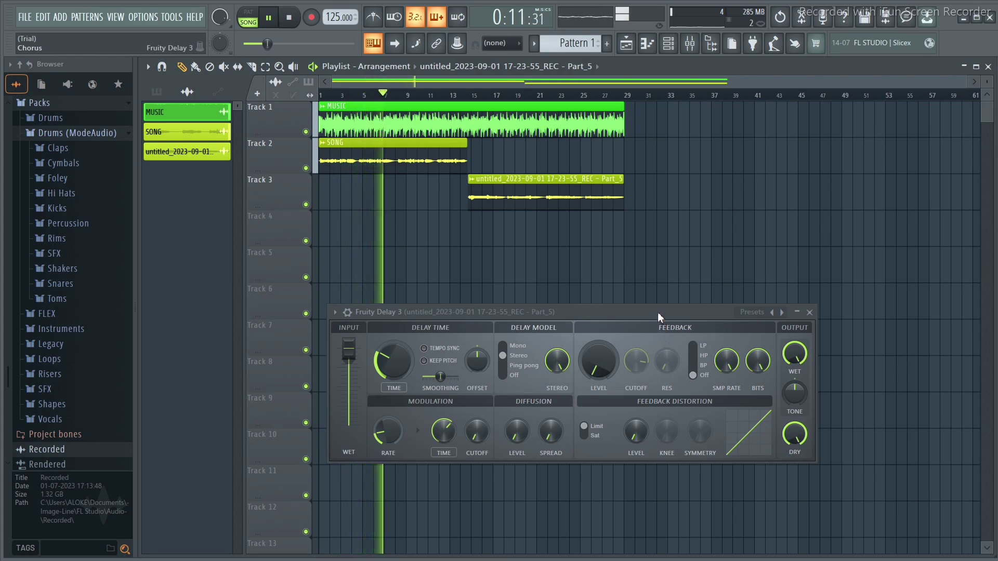
pyautogui.moveTo(656, 312); pyautogui.dragTo(642, 335)
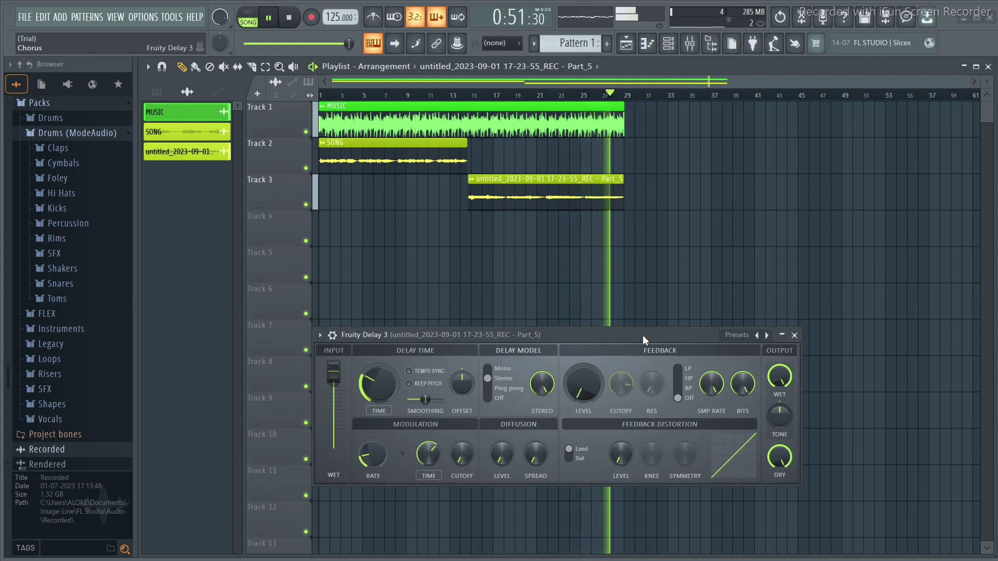
# - Stop playback and raise the delay time smoothing in Fruity Delay 3 to its maximum
pyautogui.press('space')
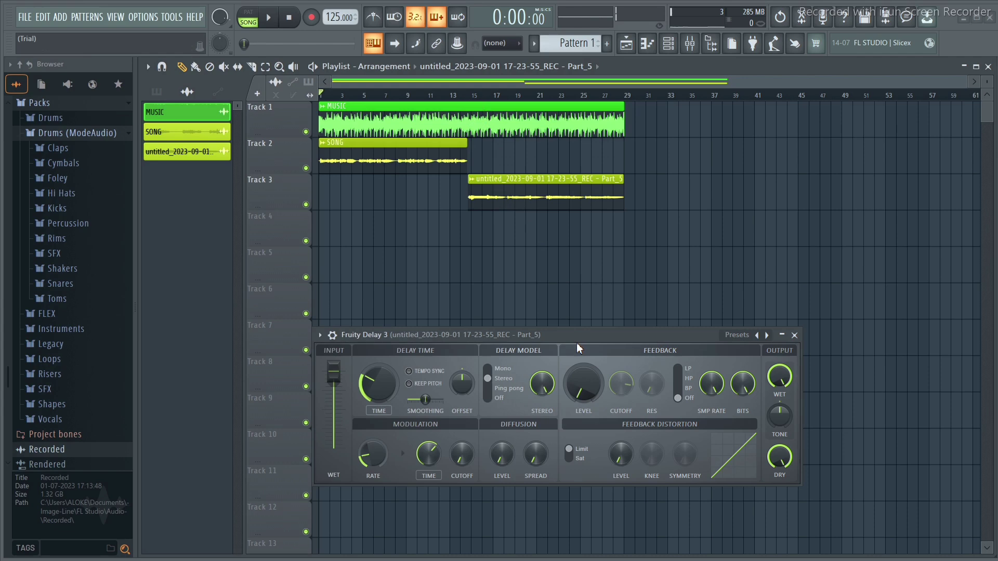
pyautogui.click(426, 400)
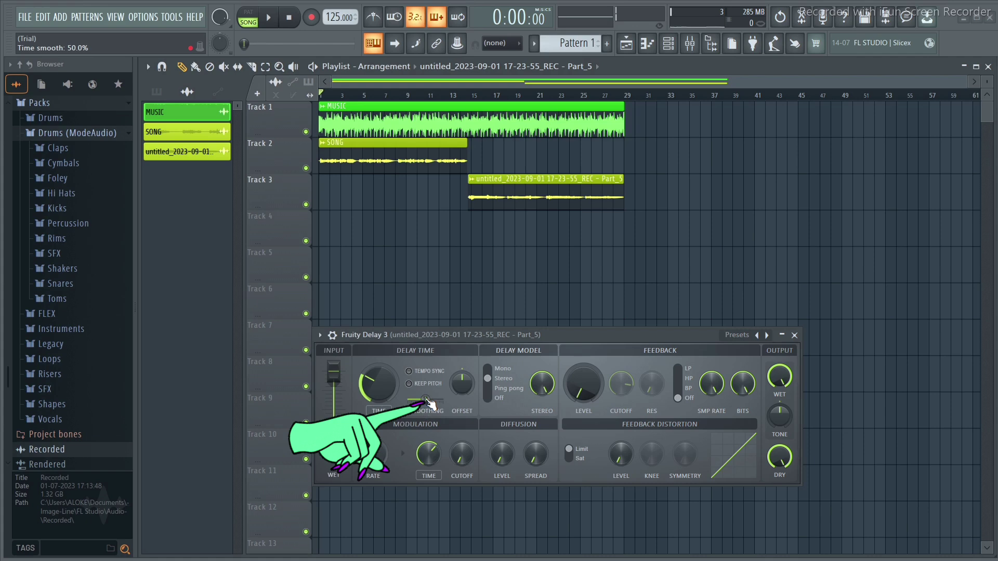
pyautogui.moveTo(425, 400); pyautogui.dragTo(427, 400)
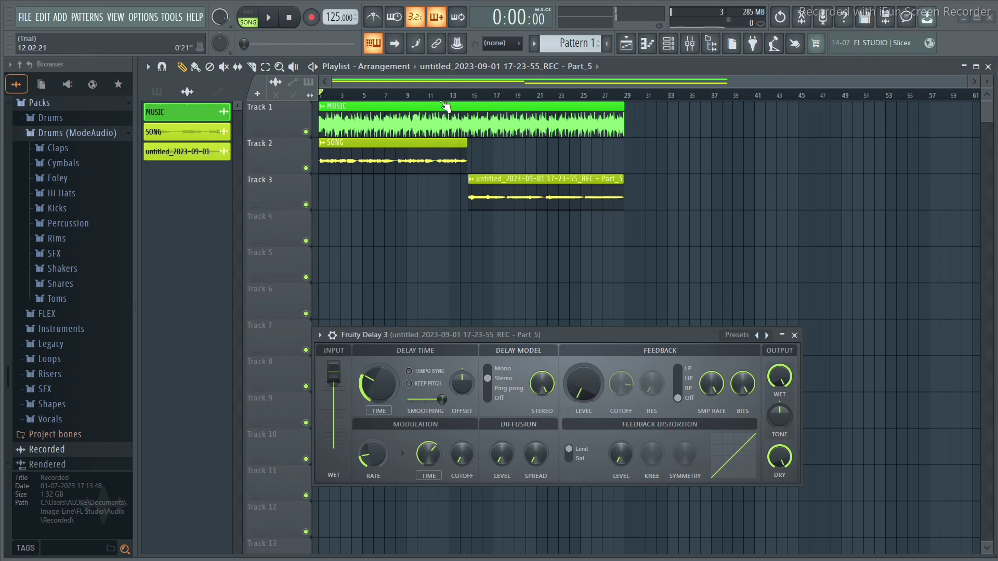
# - Play from about bar 13 and mute the MUSIC track to hear the second vocal part alone
pyautogui.press('space')
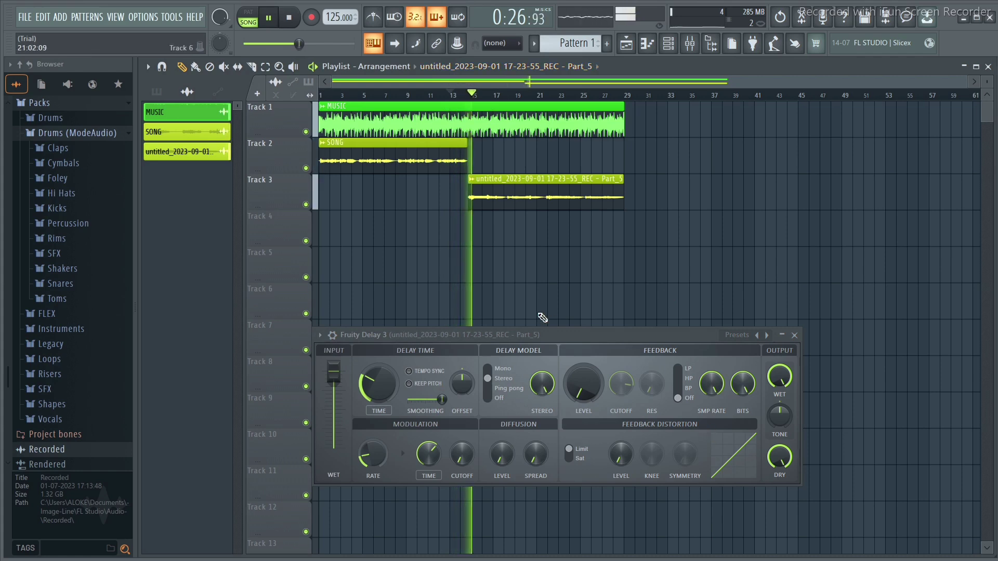
pyautogui.click(305, 132)
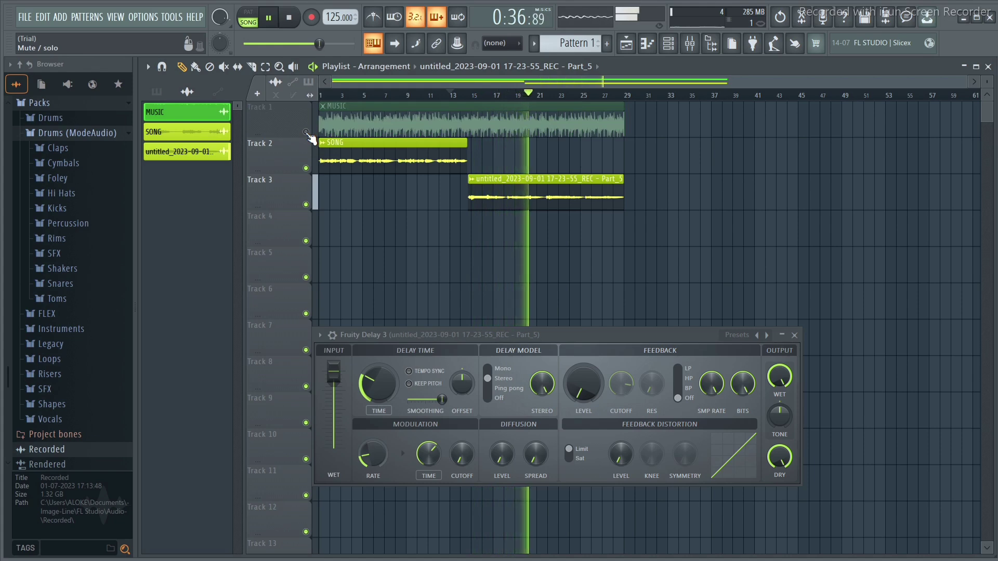
pyautogui.press('space')
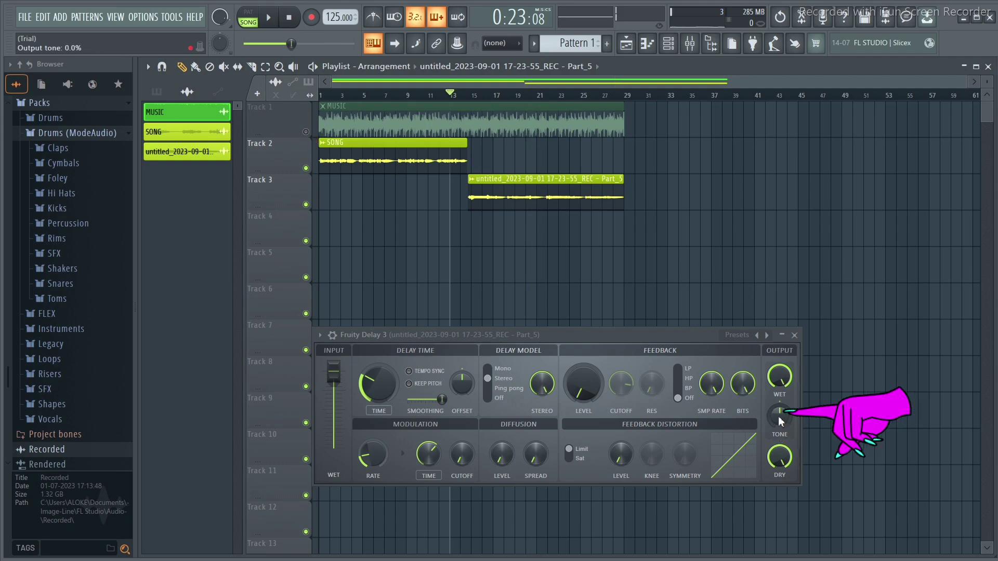
# - Raise the output tone of Fruity Delay 3 to 48.1% while the vocals play without the music
pyautogui.press('space')
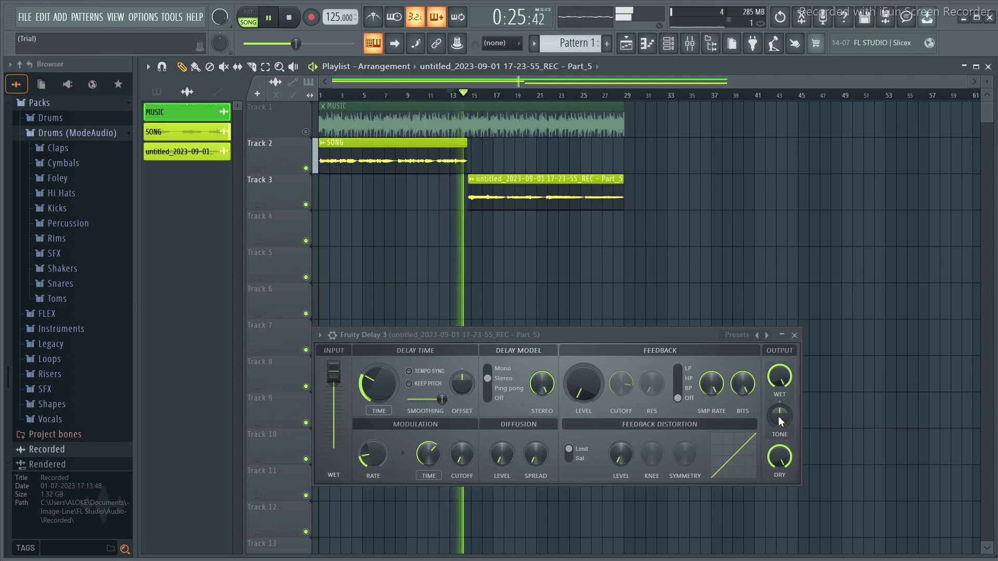
pyautogui.moveTo(779, 417); pyautogui.dragTo(779, 390)
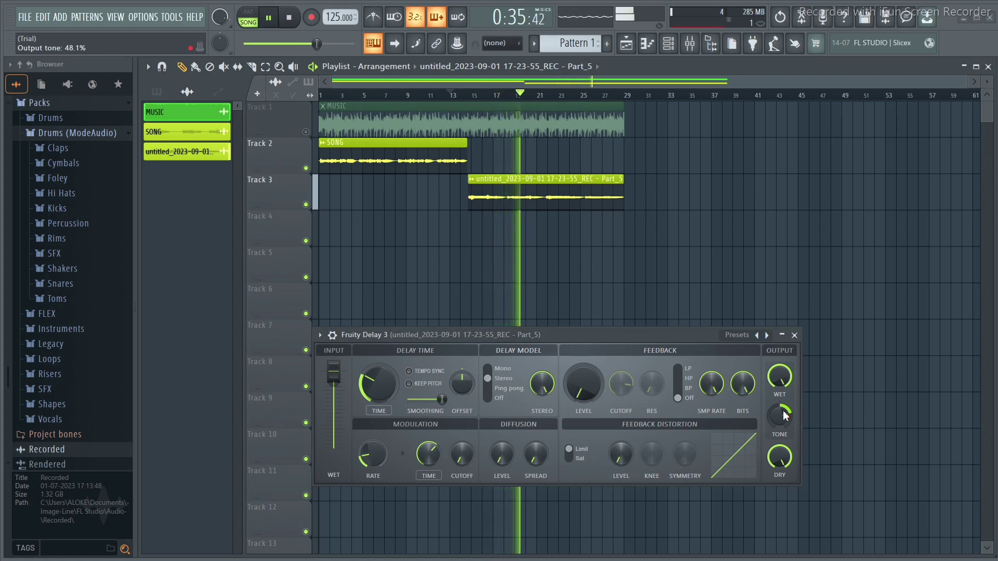
pyautogui.press('space')
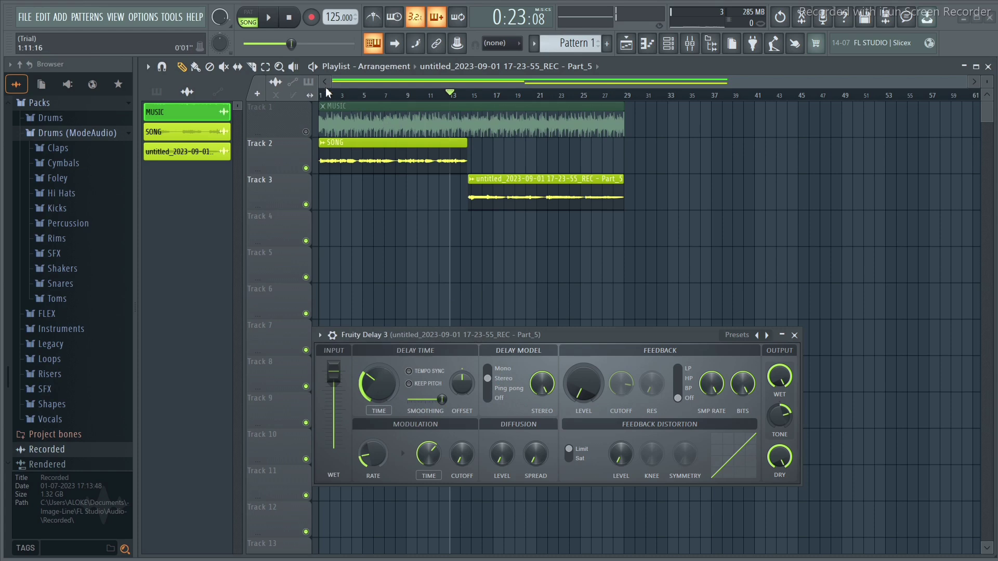
# - Unmute the MUSIC track and set the delay's output tone to 45.5% during playback from about bar 13
pyautogui.click(307, 133)
pyautogui.press('space')
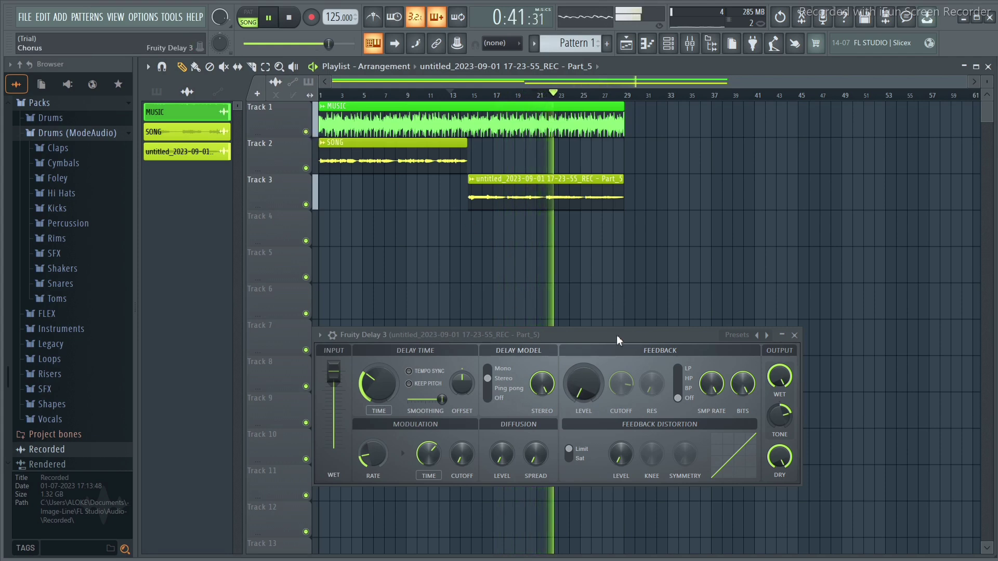
pyautogui.moveTo(616, 334); pyautogui.dragTo(609, 333)
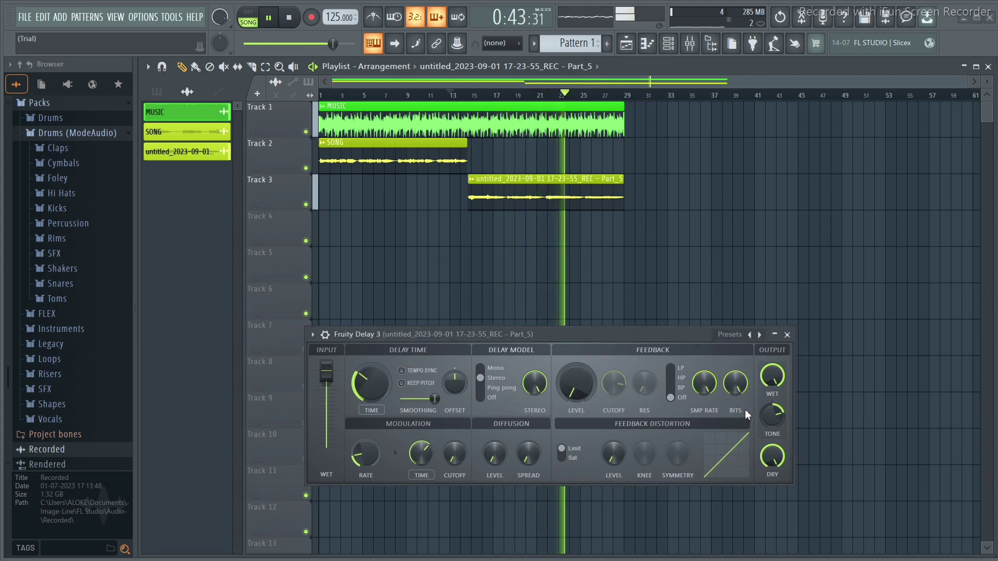
pyautogui.moveTo(772, 416)
pyautogui.mouseDown()
pyautogui.moveTo(768, 431)
pyautogui.moveTo(769, 407)
pyautogui.mouseUp()
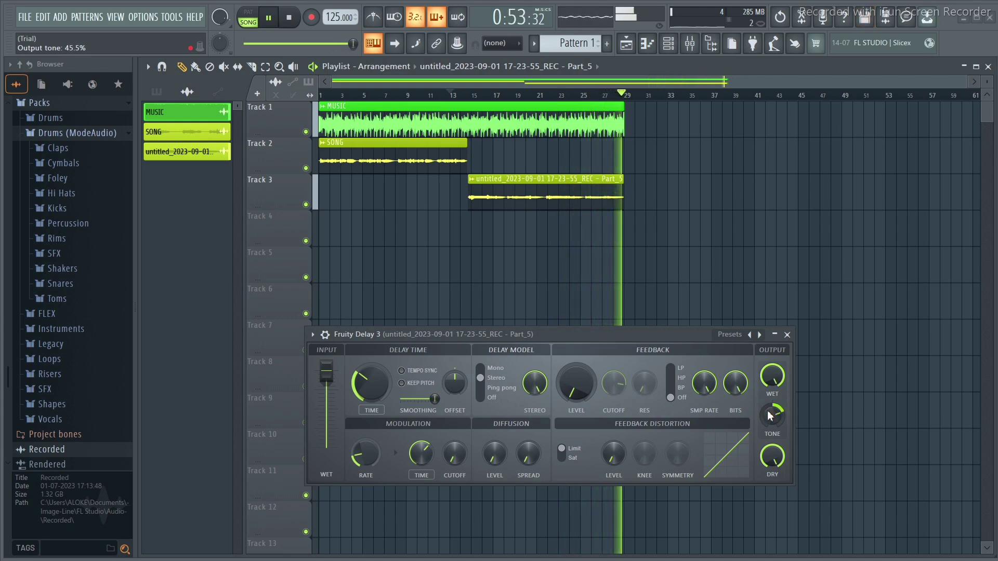
pyautogui.hotkey('ctrl', 's')
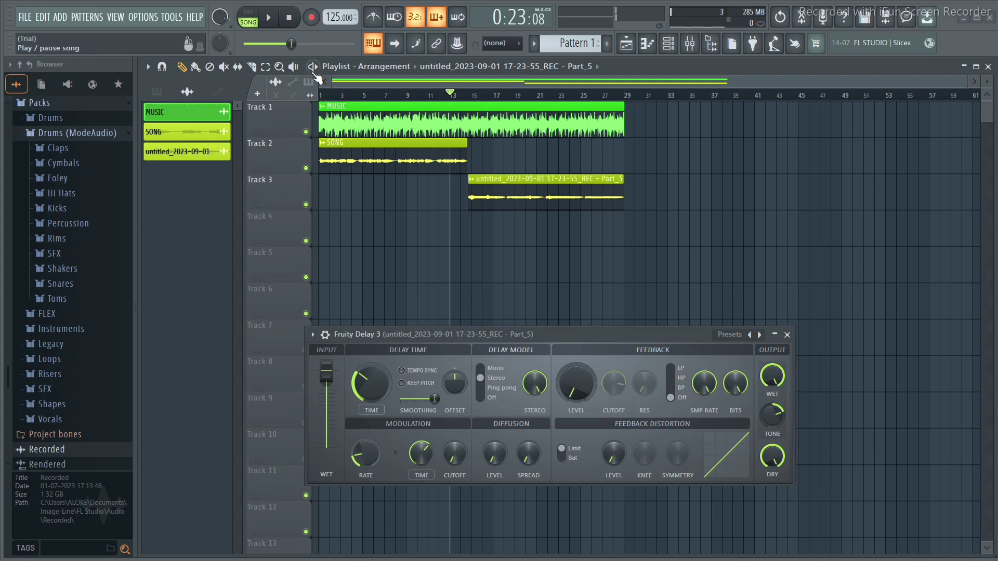
# - Play the full arrangement from the start to check both vocal parts, and close the Fruity Delay 3 window
pyautogui.click(326, 99)
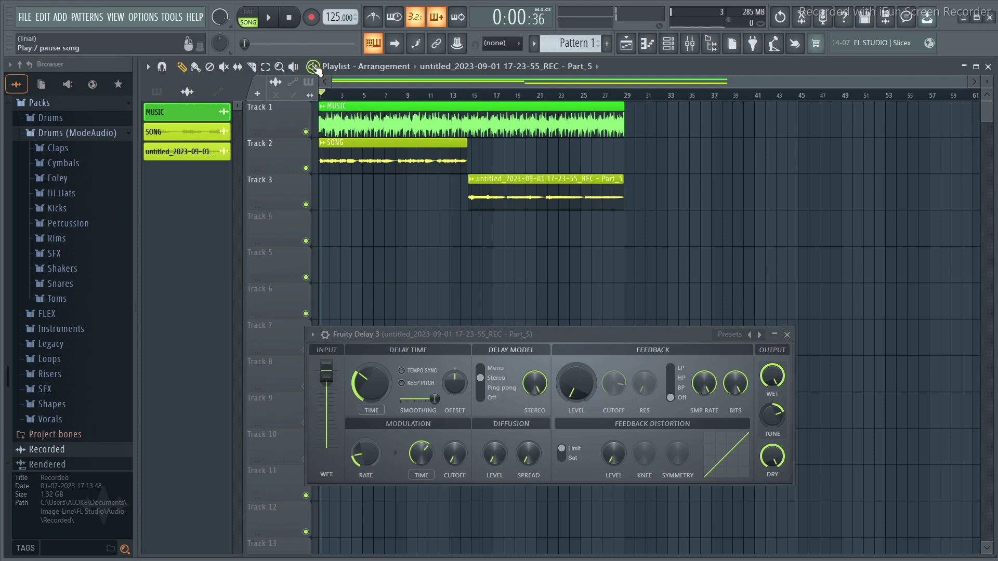
pyautogui.press('space')
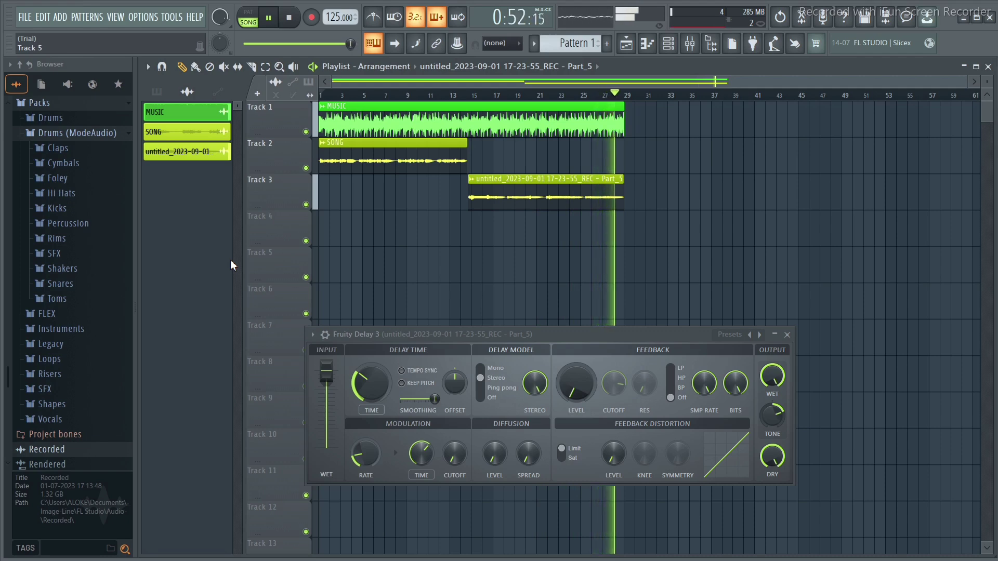
pyautogui.press('space')
pyautogui.click(786, 336)
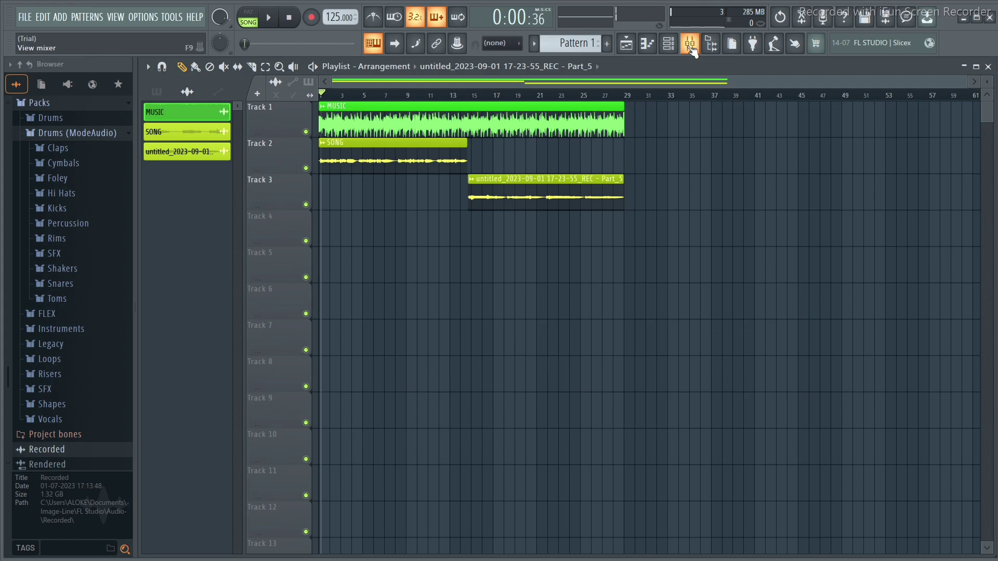
# - Open Fruity Delay 3 from the effects of mixer insert 10 and reposition its window below the clips
pyautogui.click(690, 45)
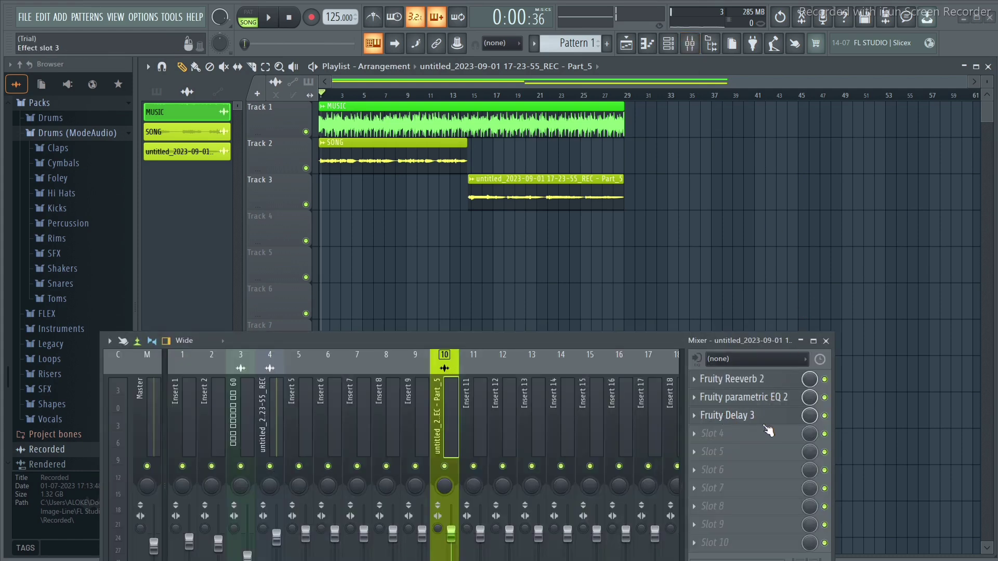
pyautogui.click(725, 417)
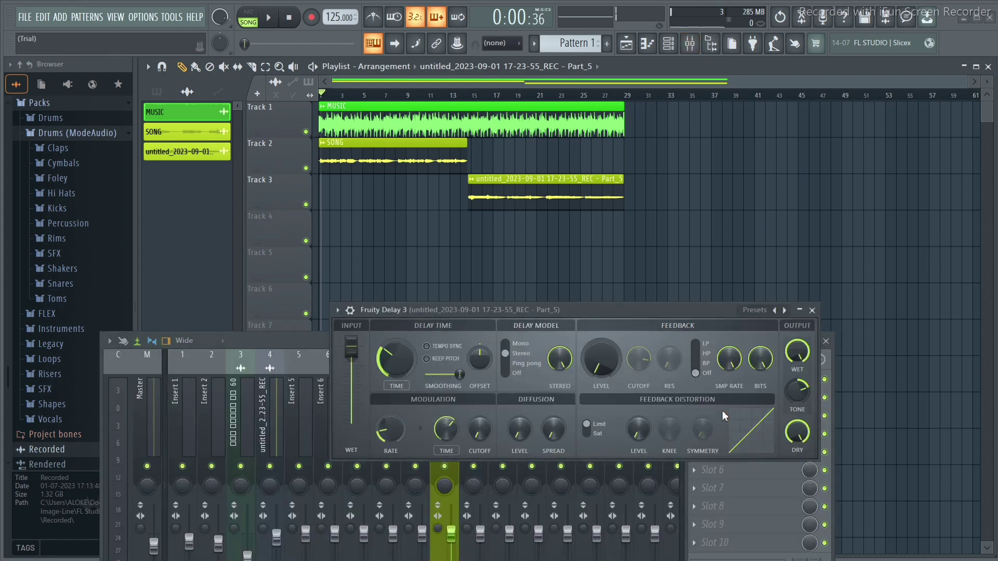
pyautogui.moveTo(597, 315); pyautogui.dragTo(628, 304)
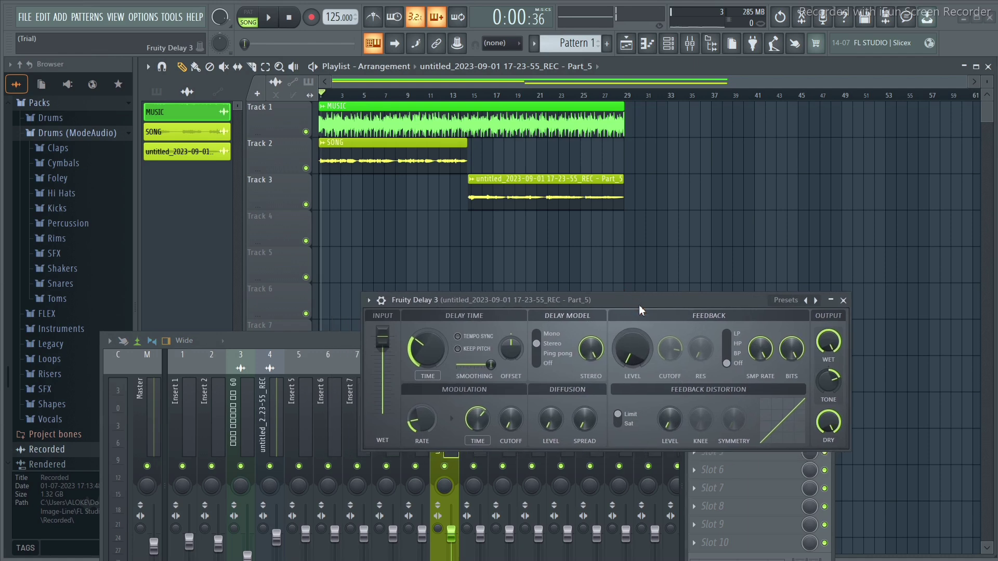
# - Play from about bar 14 and set the Fruity Delay 3 delay time to 30.6 ms
pyautogui.click(460, 97)
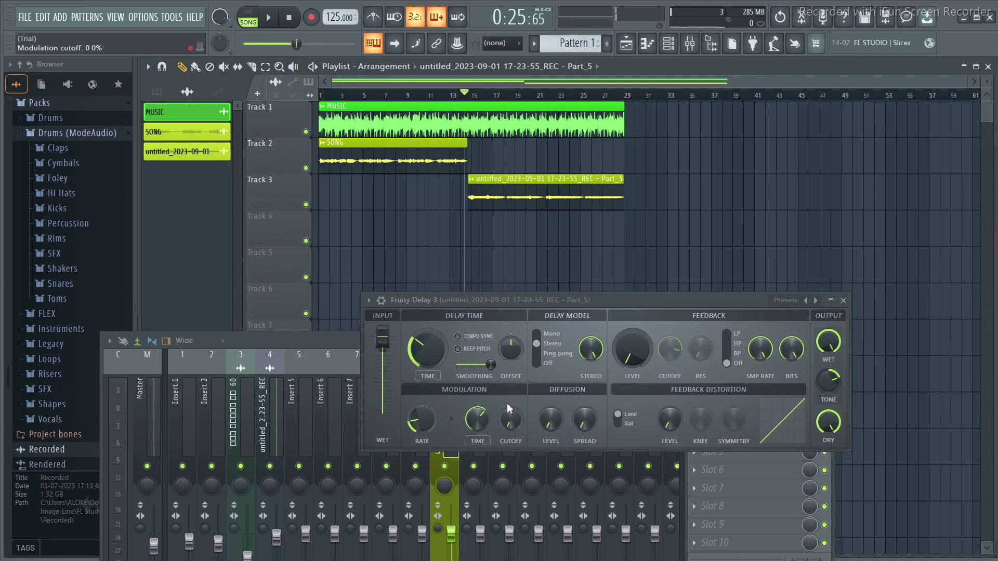
pyautogui.press('space')
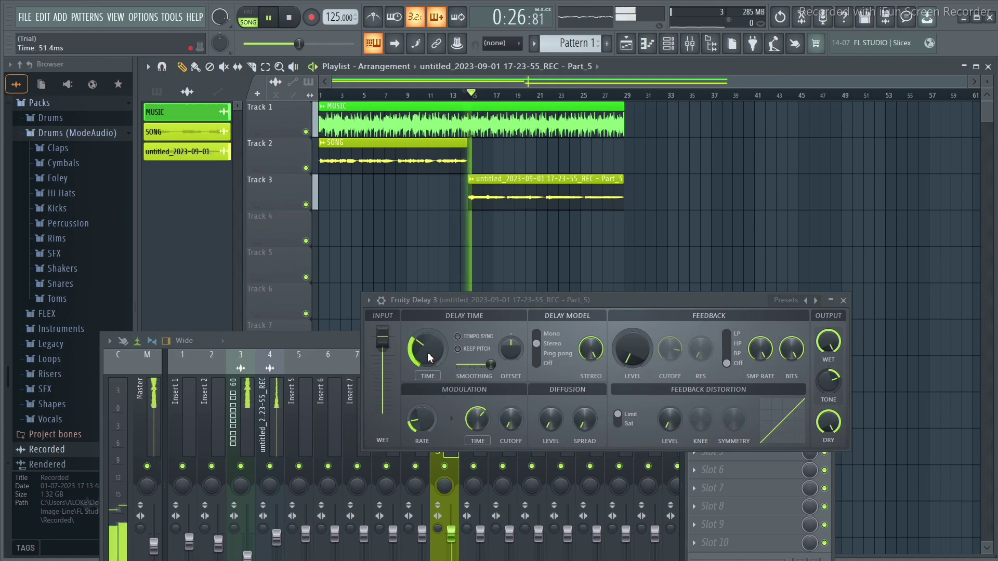
pyautogui.moveTo(426, 348); pyautogui.dragTo(429, 350)
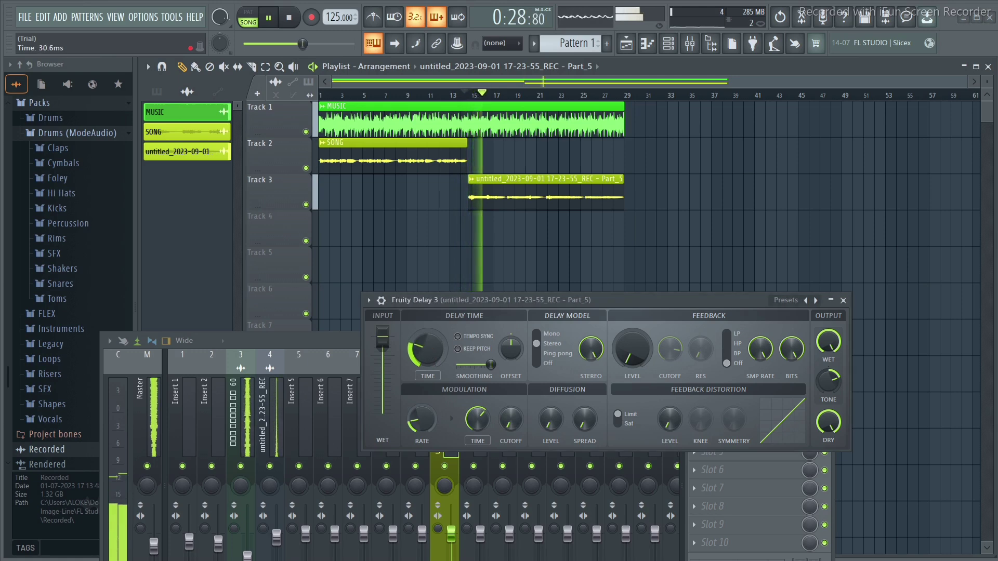